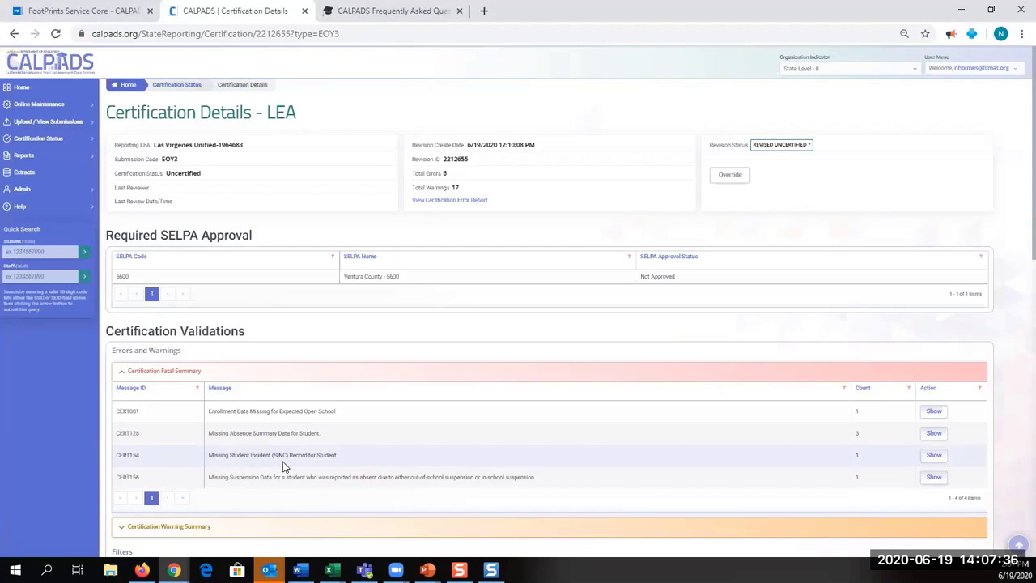
Show the records behind the CERT154 fatal certification error on the EOY3 Certification Details page
click(936, 457)
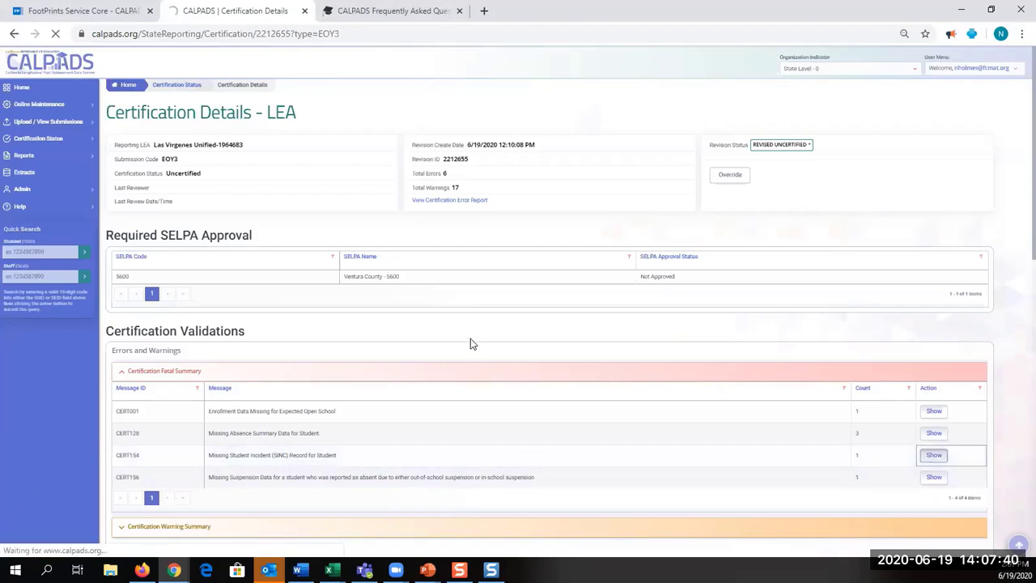
Re-expand the Certification Fatal Summary and locate the single CERT154 missing-SINC result for incident 98696
scroll(472, 337, down, 5)
scroll(475, 335, up, 2)
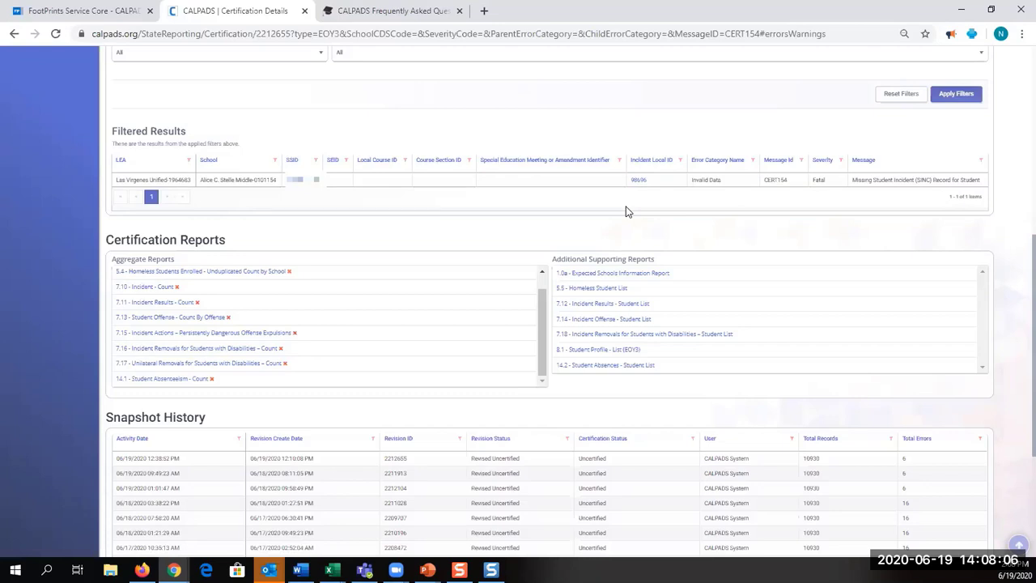
scroll(485, 202, up, 4)
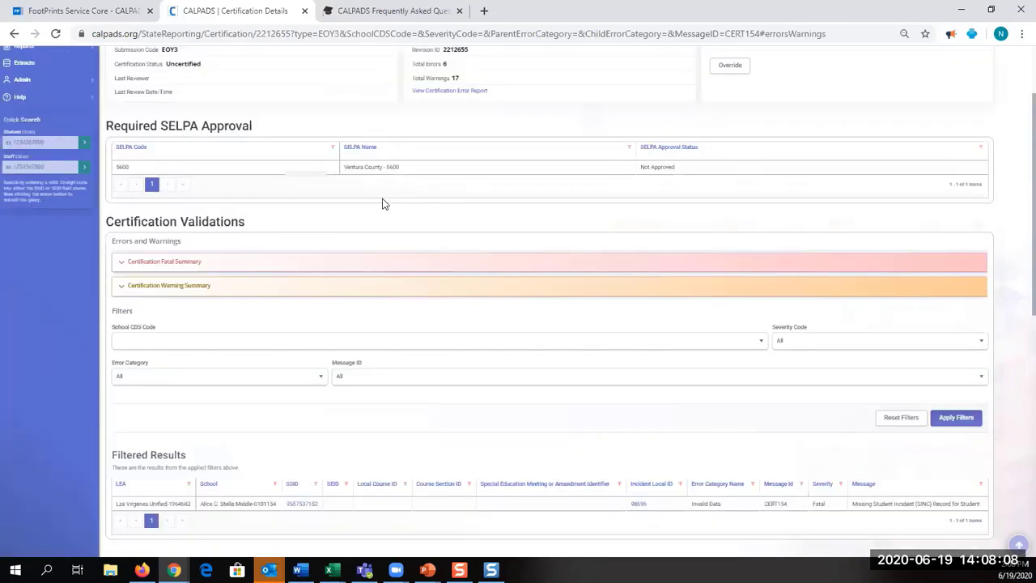
scroll(384, 204, up, 2)
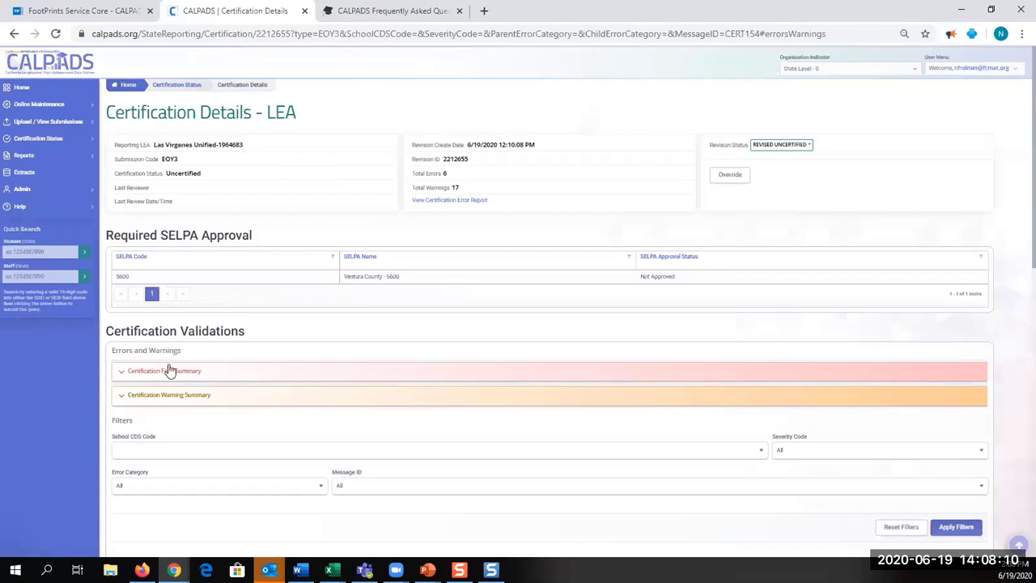
click(120, 373)
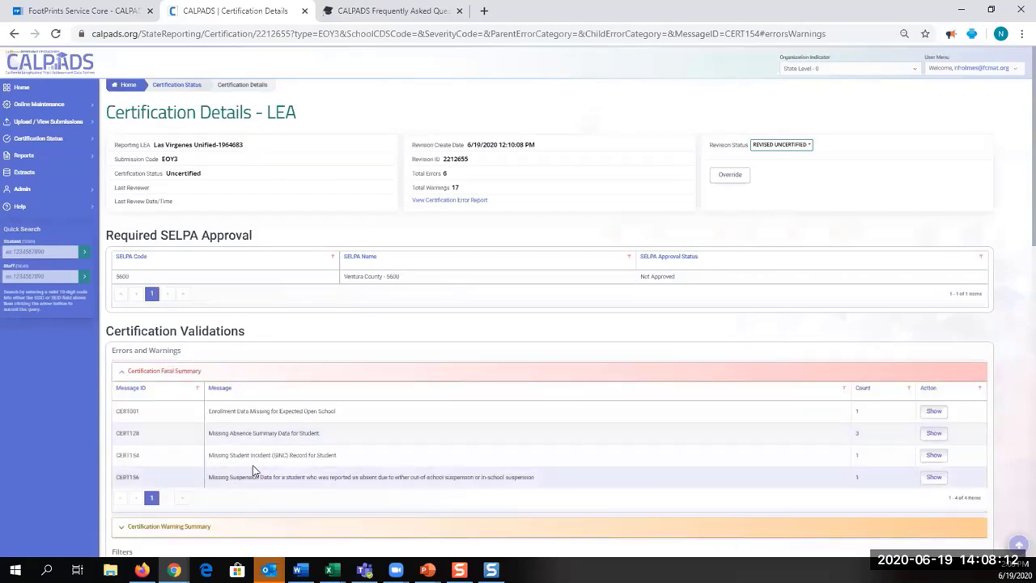
scroll(457, 403, down, 2)
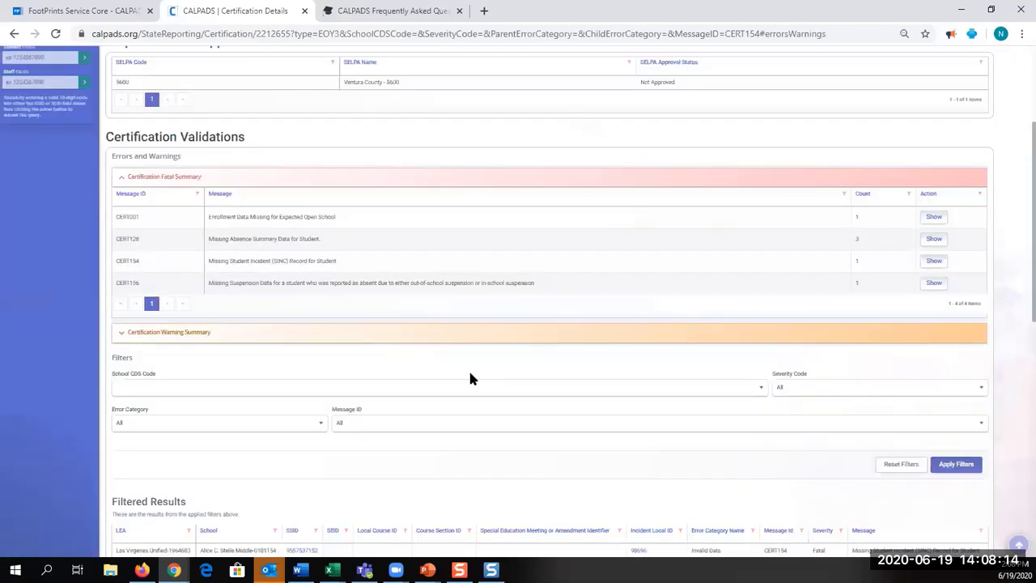
scroll(510, 368, down, 3)
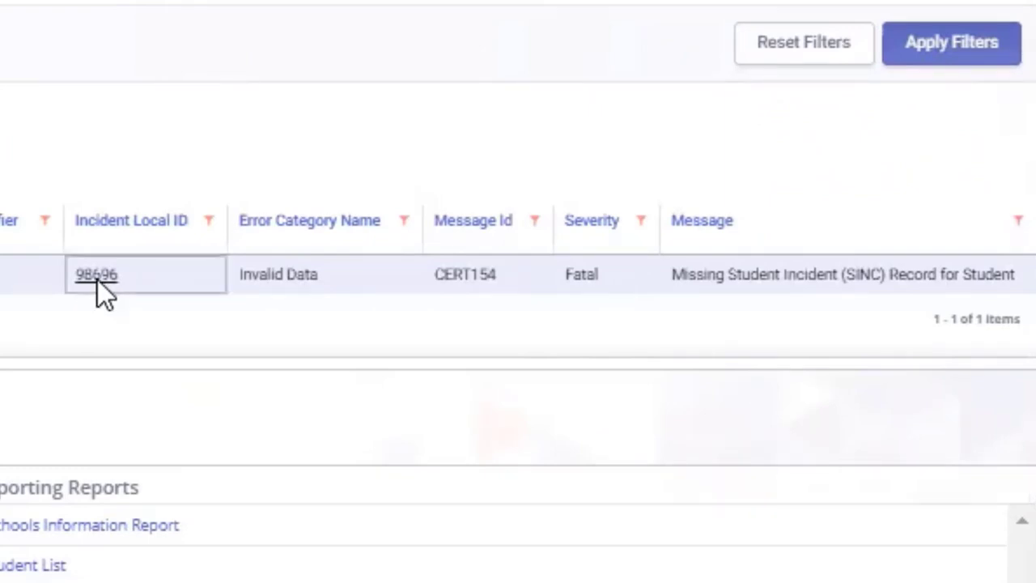
Open incident 98696 and the student's SSID record in new tabs, then view the incident tab
right_click(97, 289)
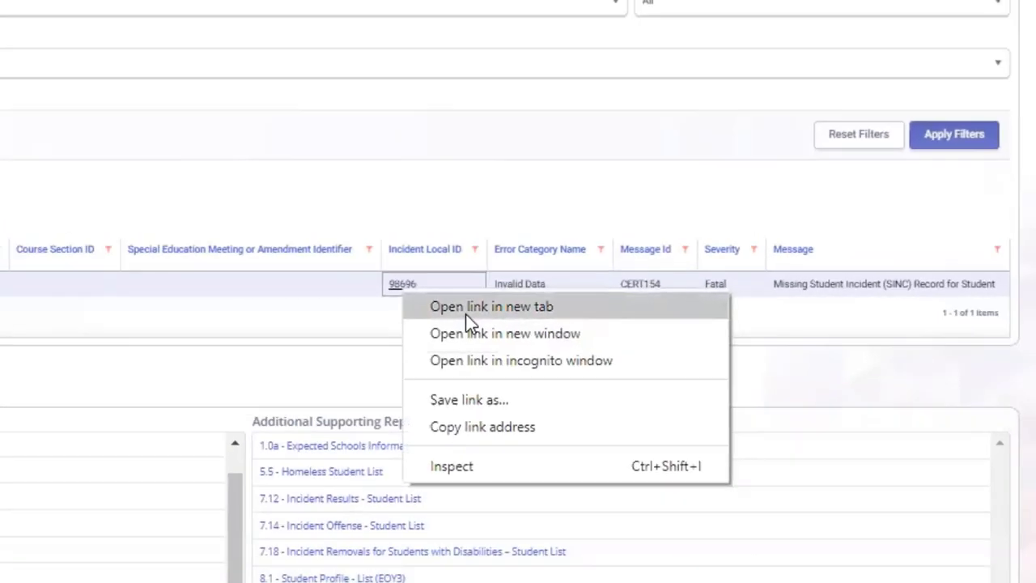
click(197, 309)
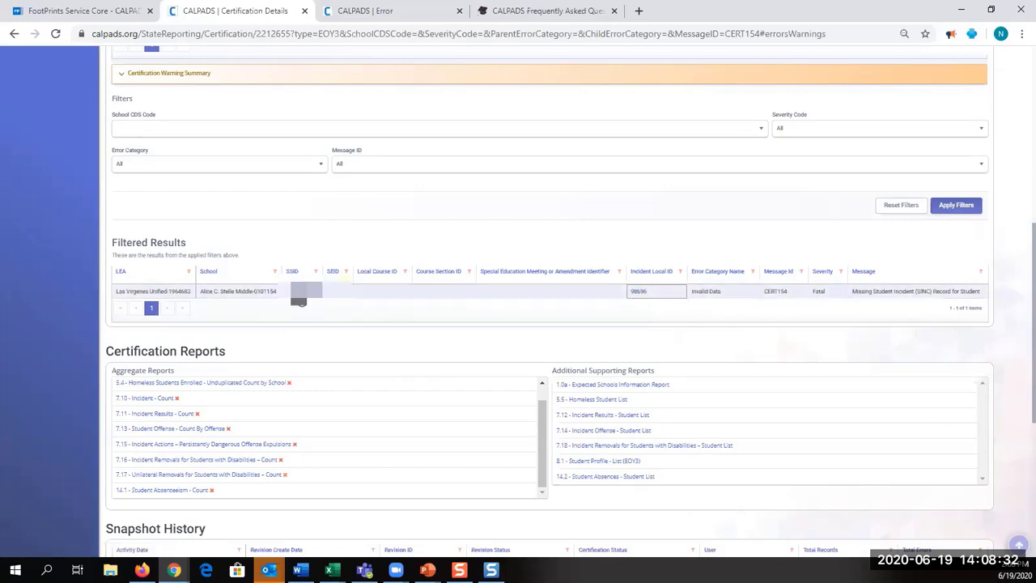
right_click(300, 293)
click(334, 302)
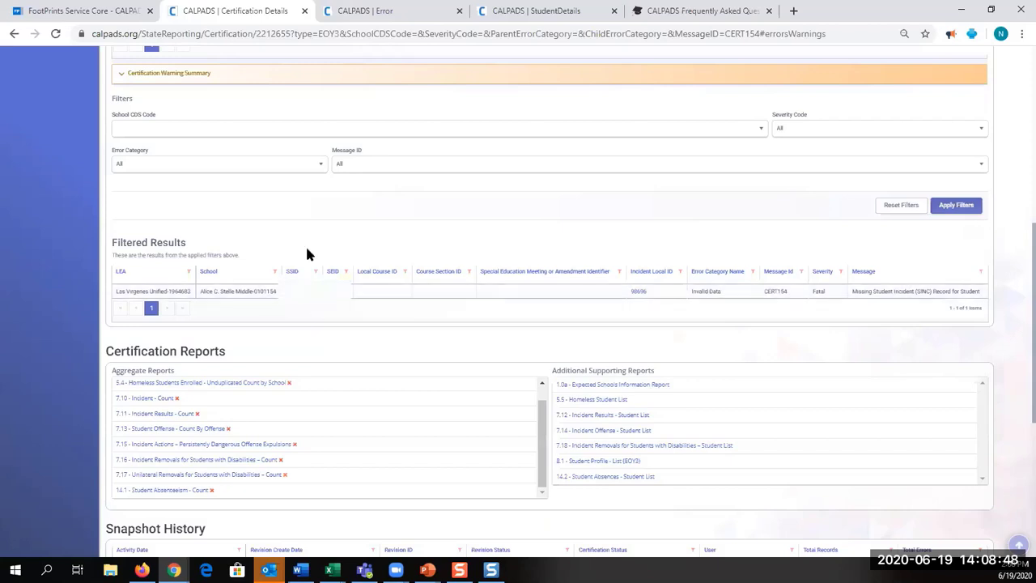
click(414, 11)
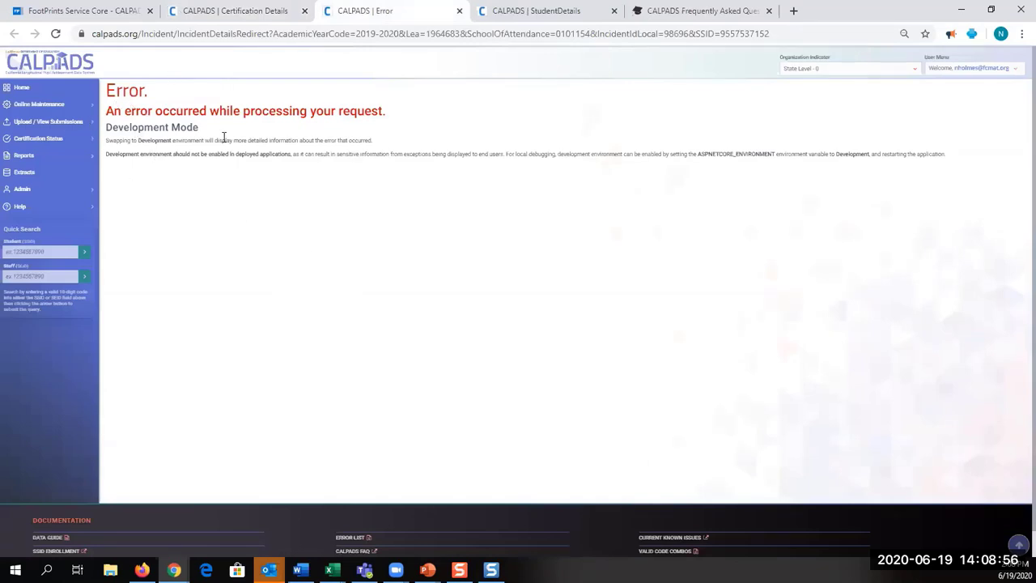
On the student's details, collapse Student Enrollment and expand Student Incident Result to review incidents 96824 and 98261
key(alt+Left)
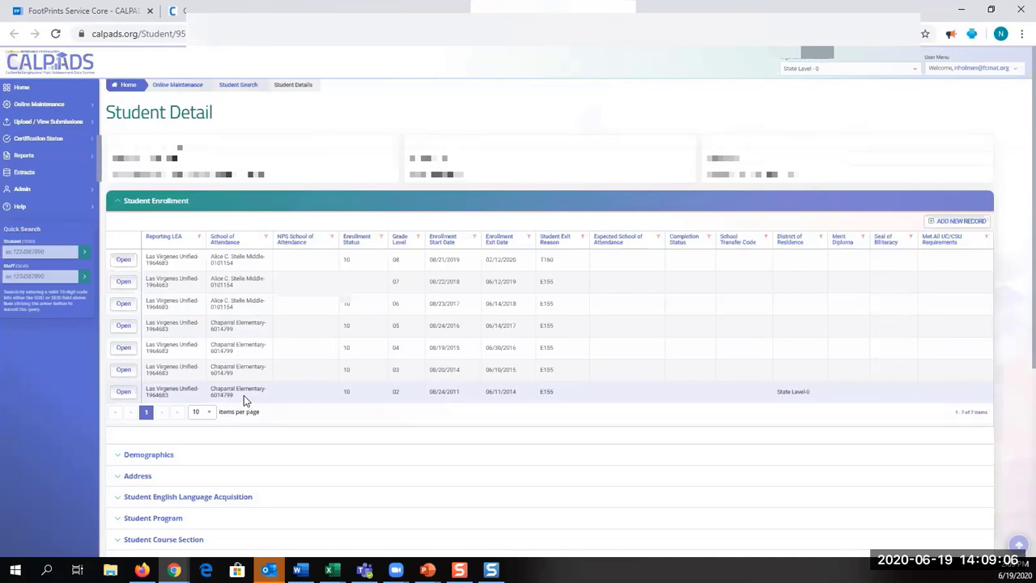
click(118, 202)
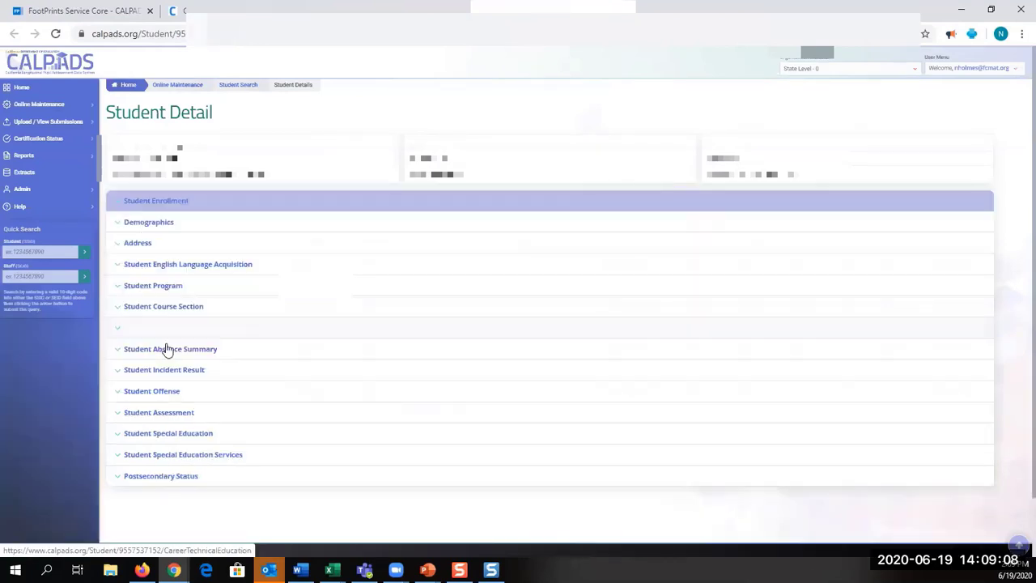
click(118, 372)
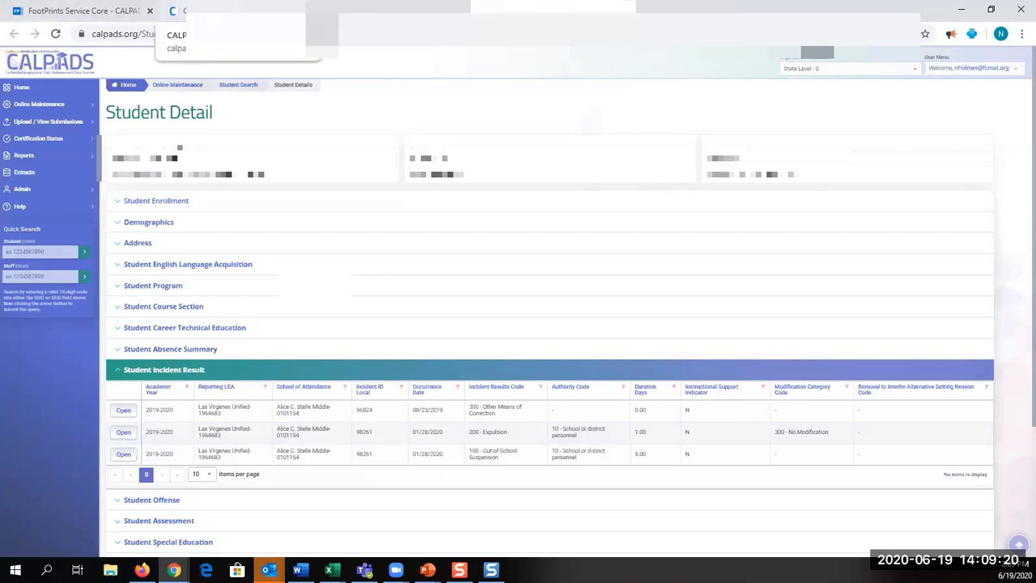
click(178, 11)
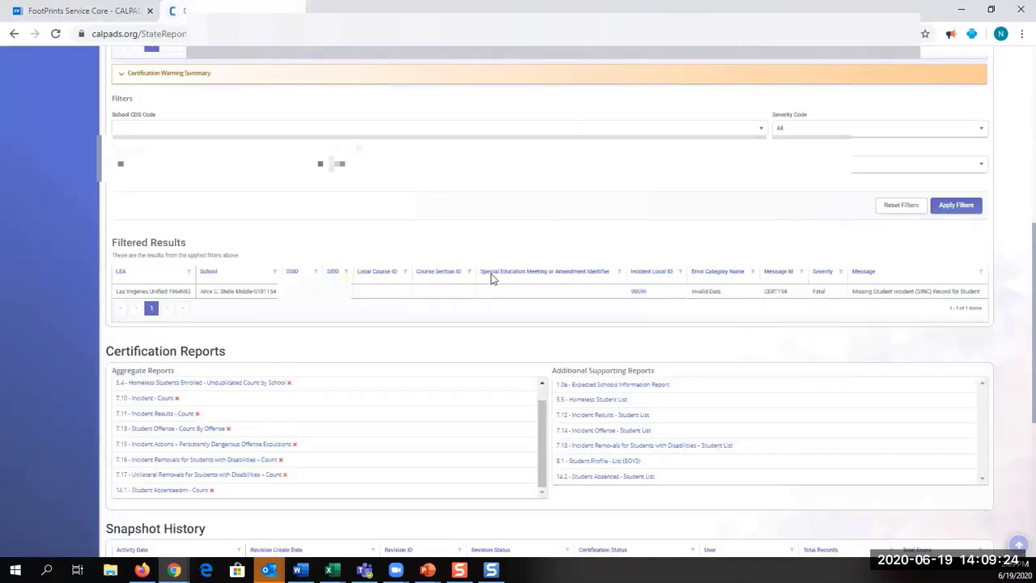
click(638, 290)
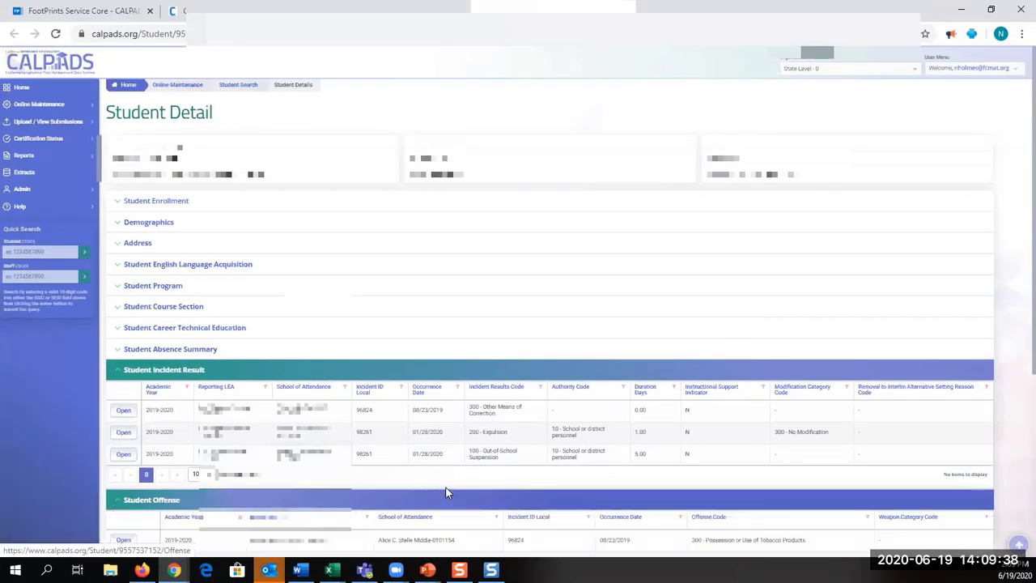
scroll(448, 492, down, 3)
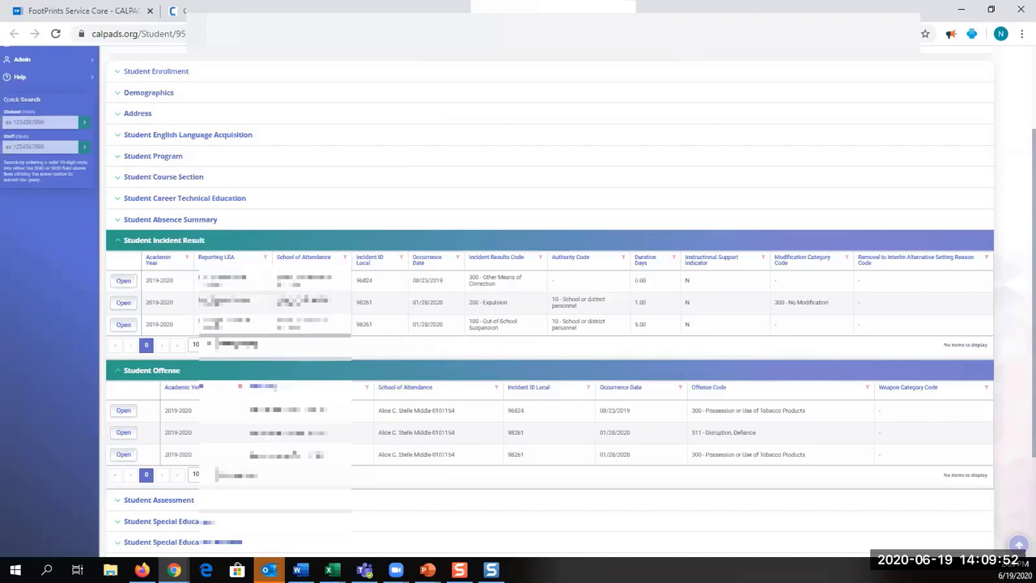
Read the CERT154 row on the Excel EOY3 error sheet, then return to Certification Details
key(alt+Tab)
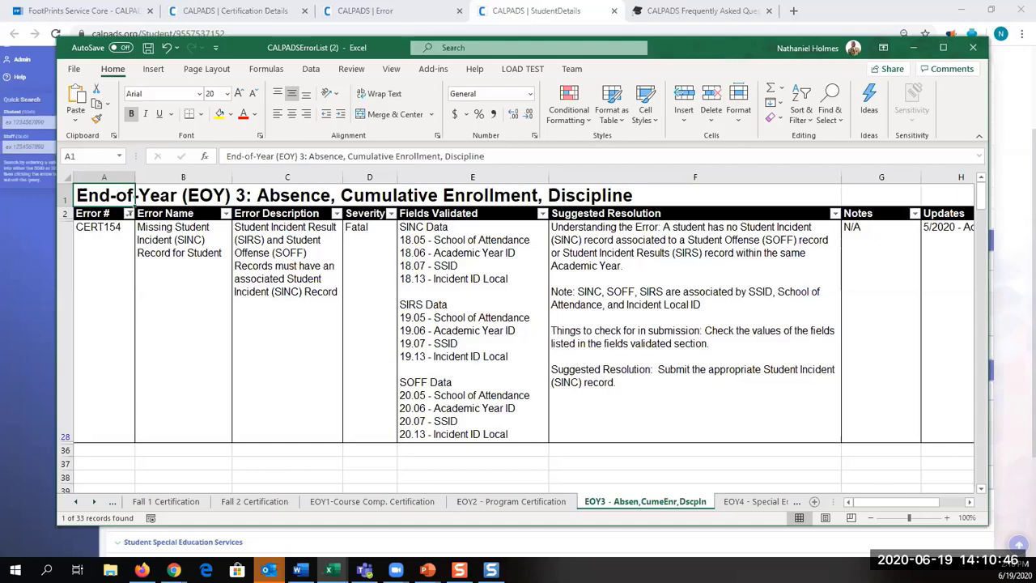
key(alt+Tab)
click(243, 11)
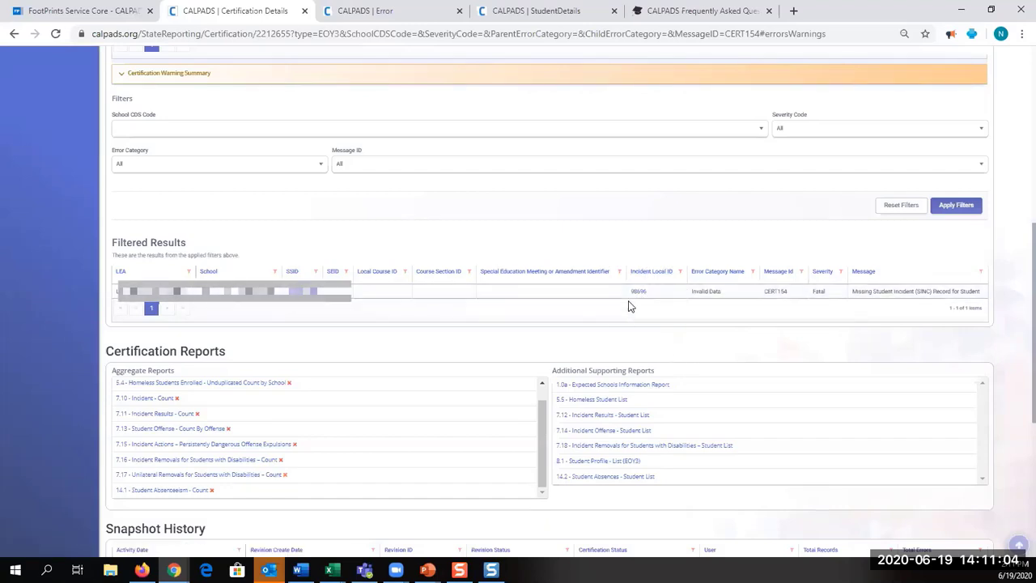
Expand Online Maintenance in the sidebar and bring up the link options for Incident Data
scroll(380, 135, up, 4)
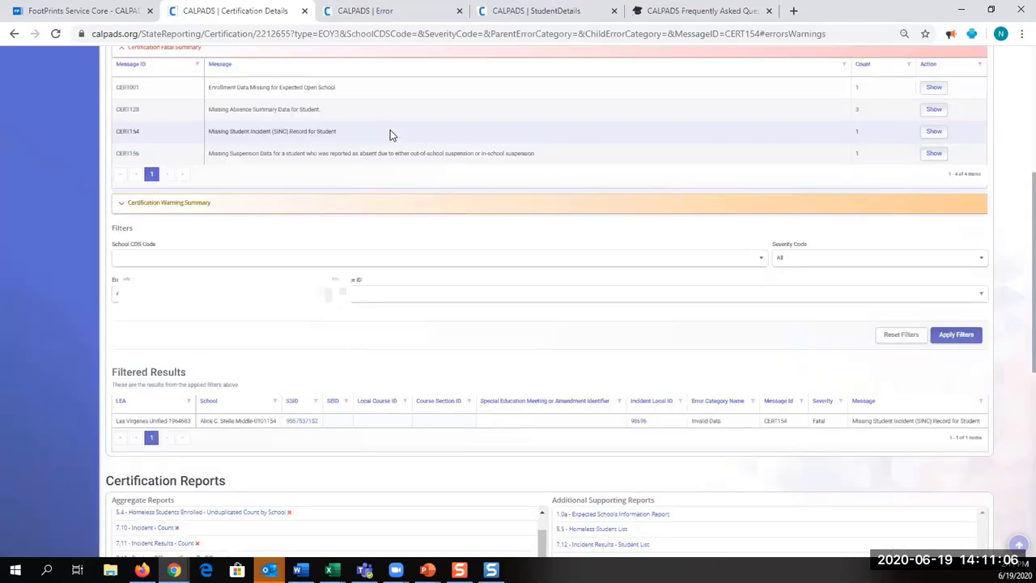
scroll(379, 135, up, 2)
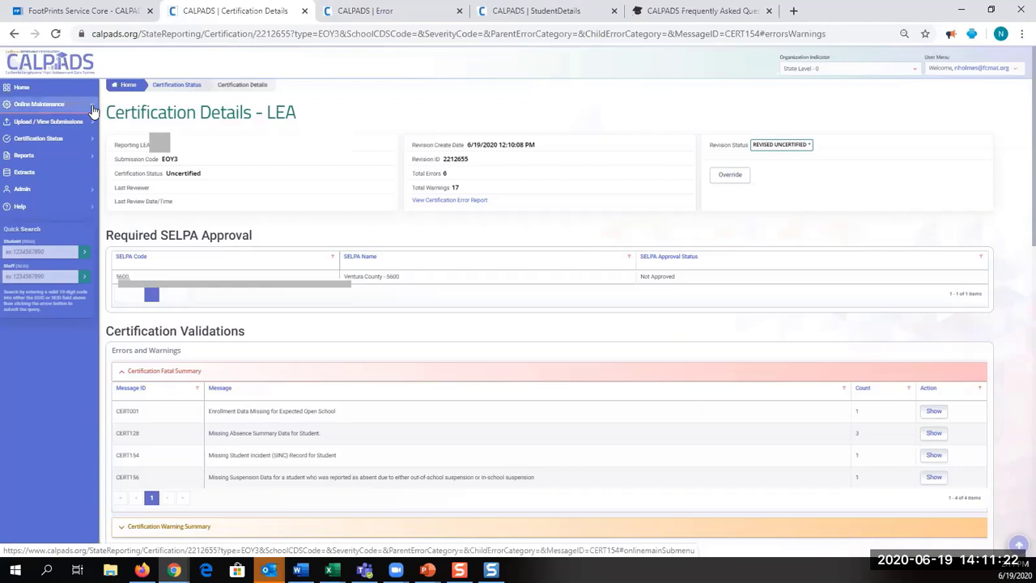
click(94, 108)
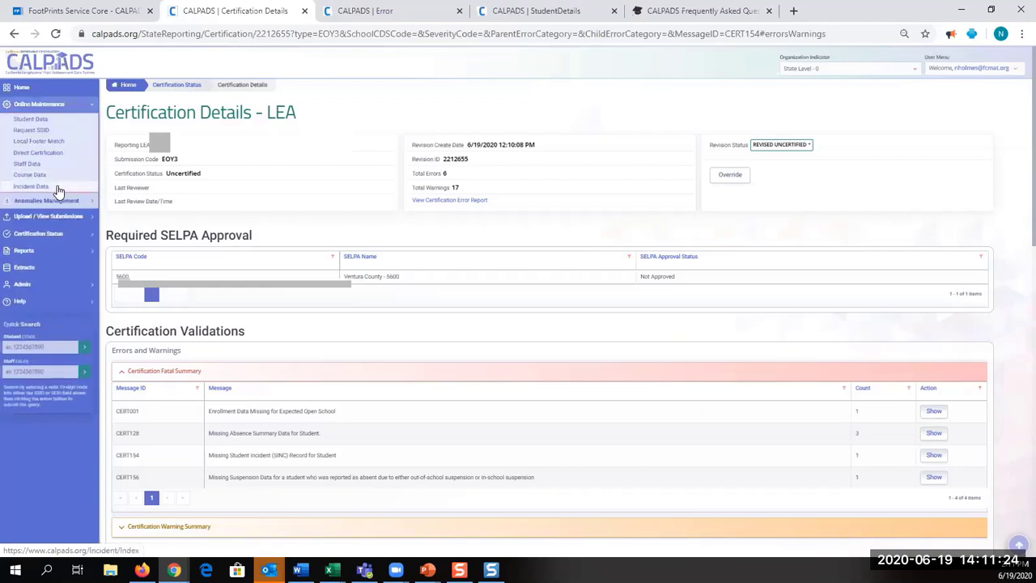
right_click(57, 188)
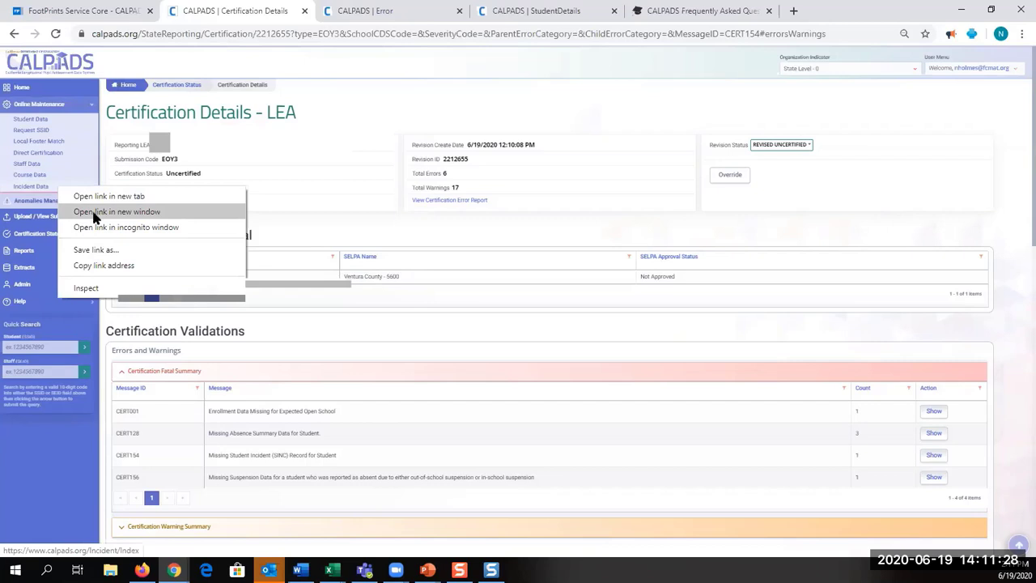
Open Incident Data in a new window and launch the Add New Incident (SINC+SIRS+SOFF) form
click(93, 213)
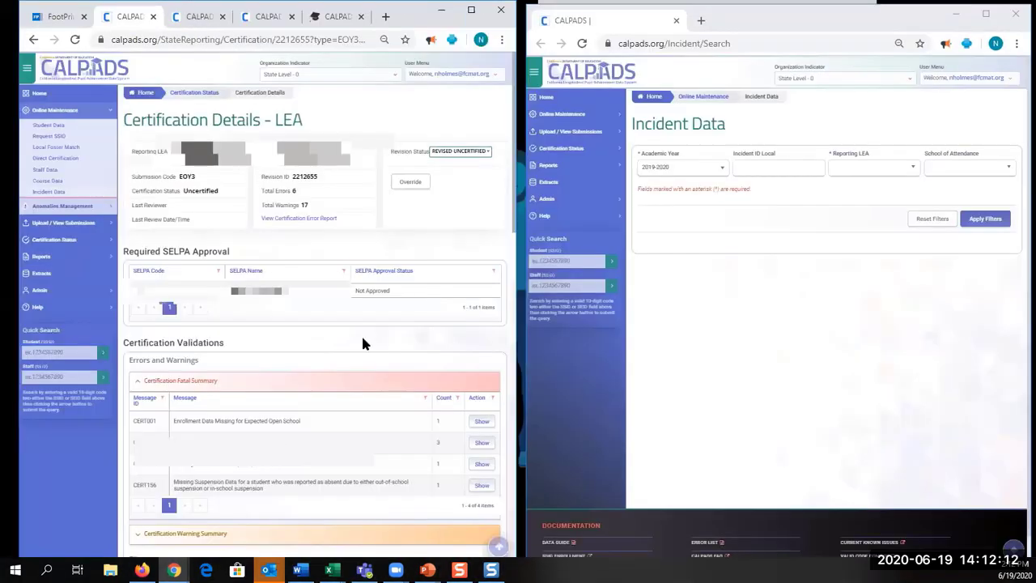
scroll(360, 333, down, 1)
scroll(361, 340, down, 5)
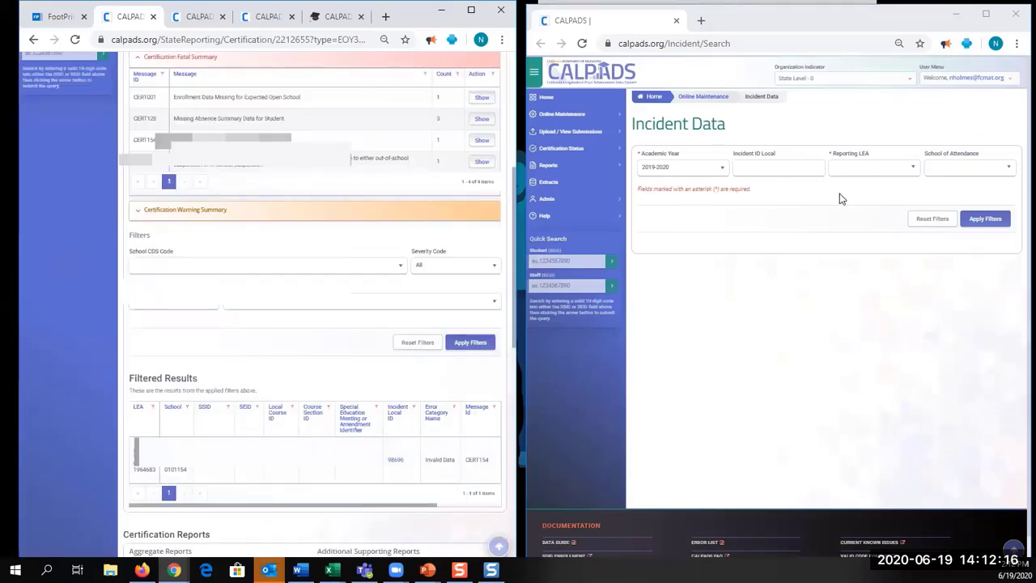
click(910, 175)
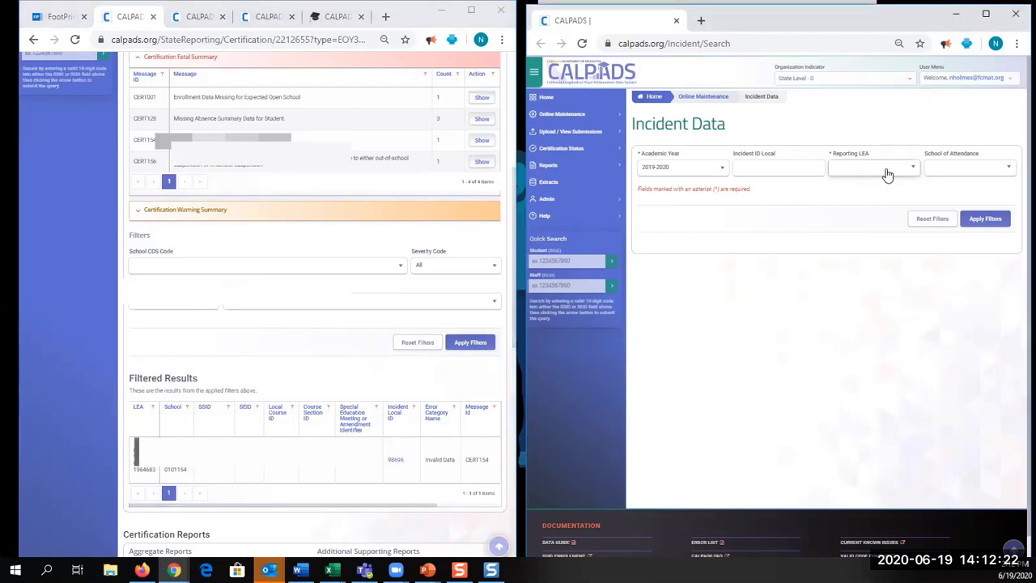
click(889, 170)
click(888, 168)
click(853, 170)
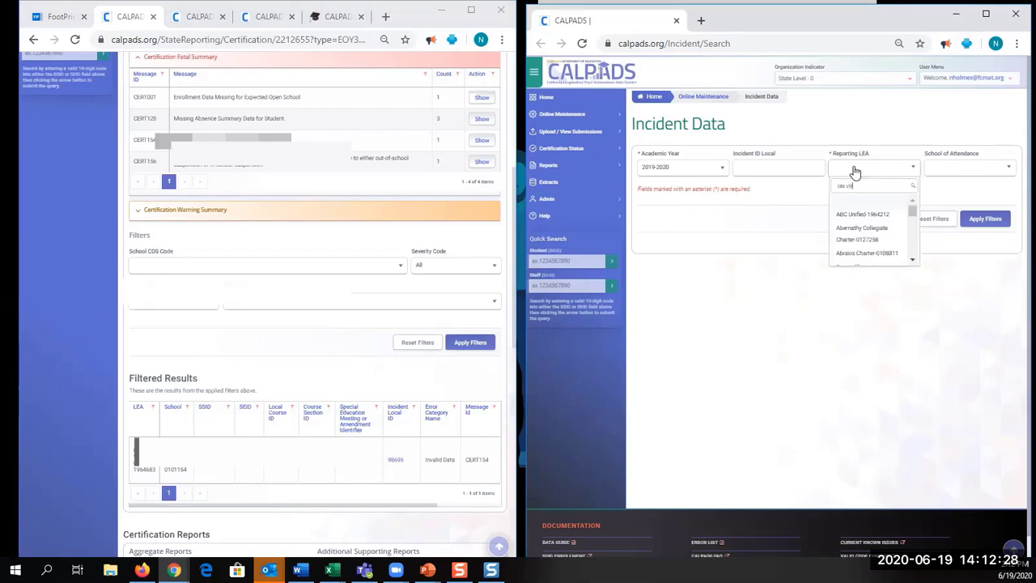
click(855, 172)
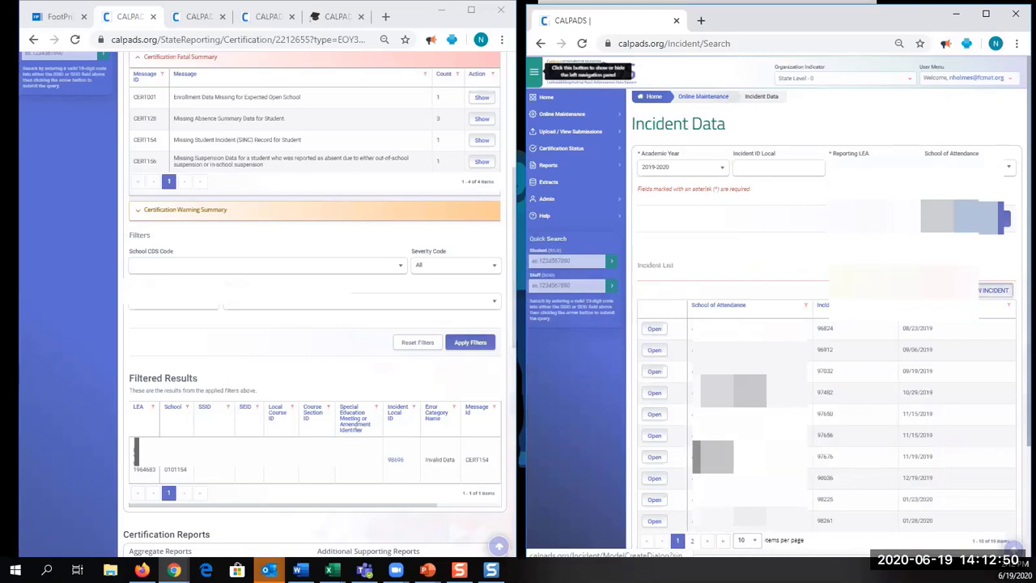
click(994, 290)
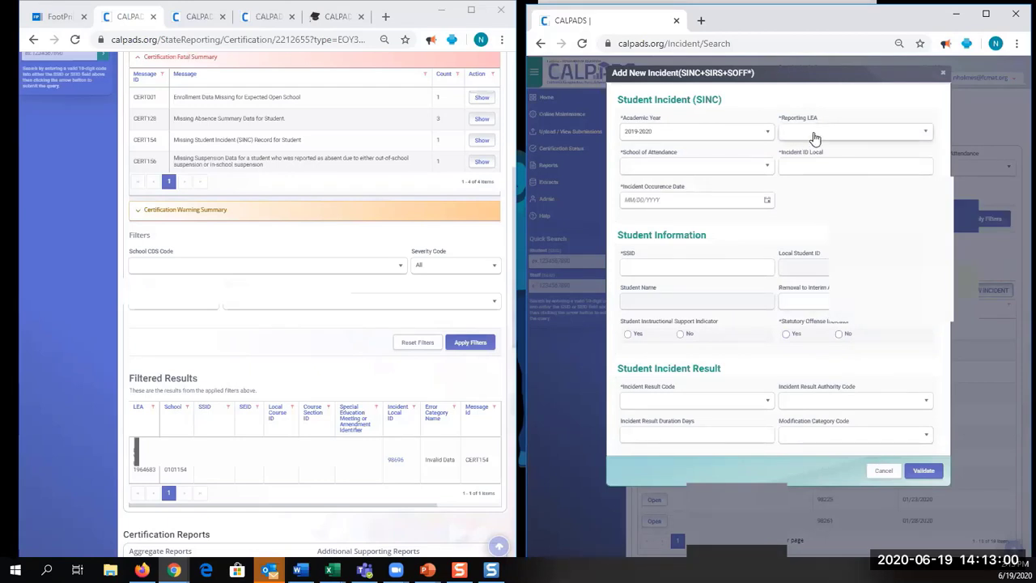
Choose the Reporting LEA and the student's School of Attendance on the new incident form
click(851, 134)
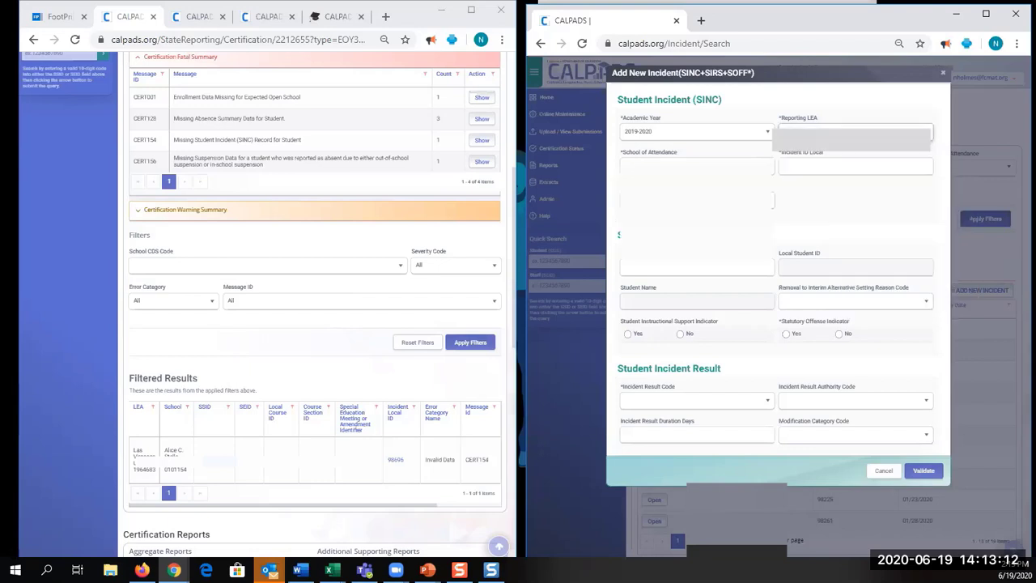
click(729, 165)
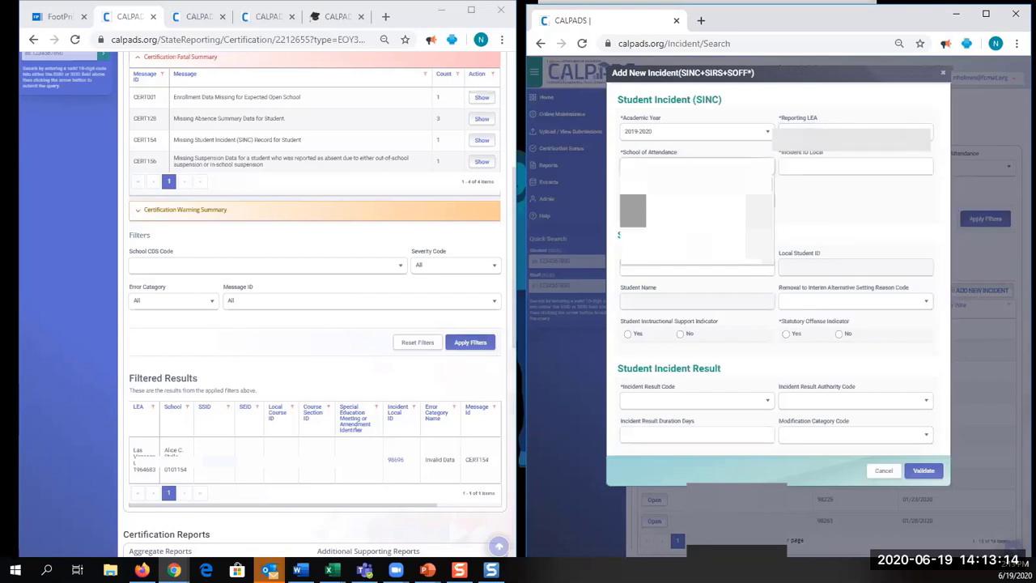
click(824, 168)
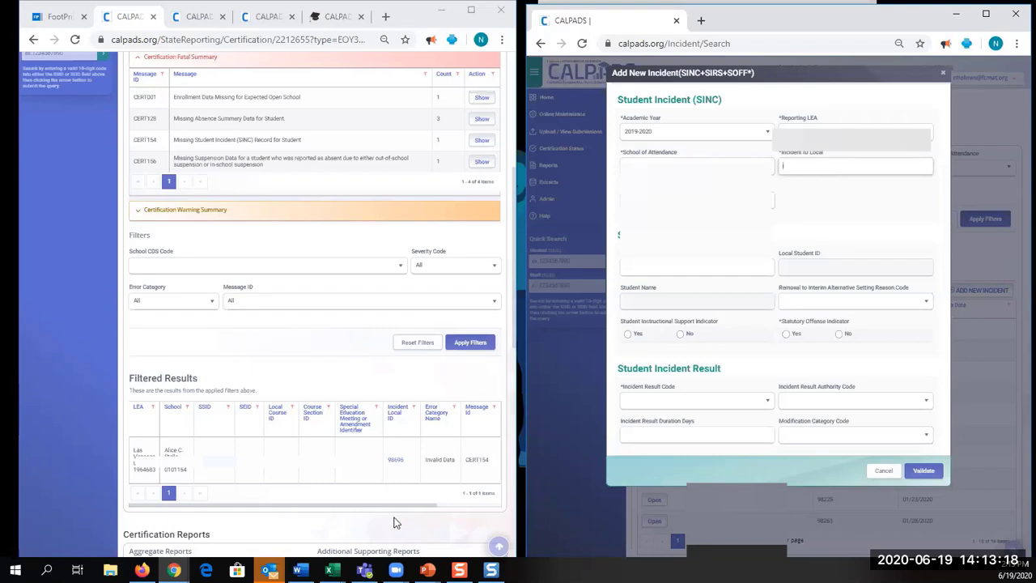
drag(390, 505, 476, 503)
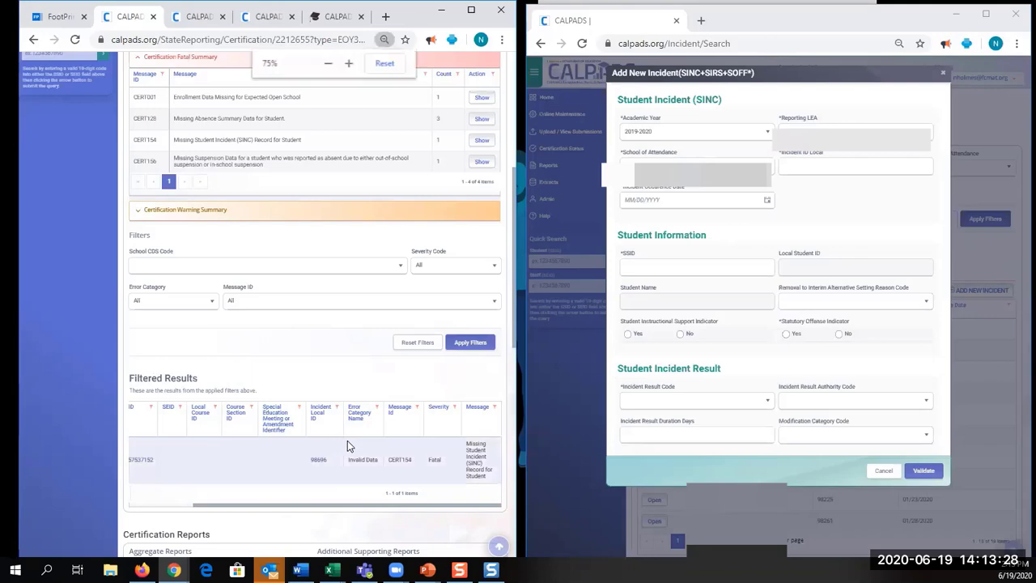
key(ctrl+plus)
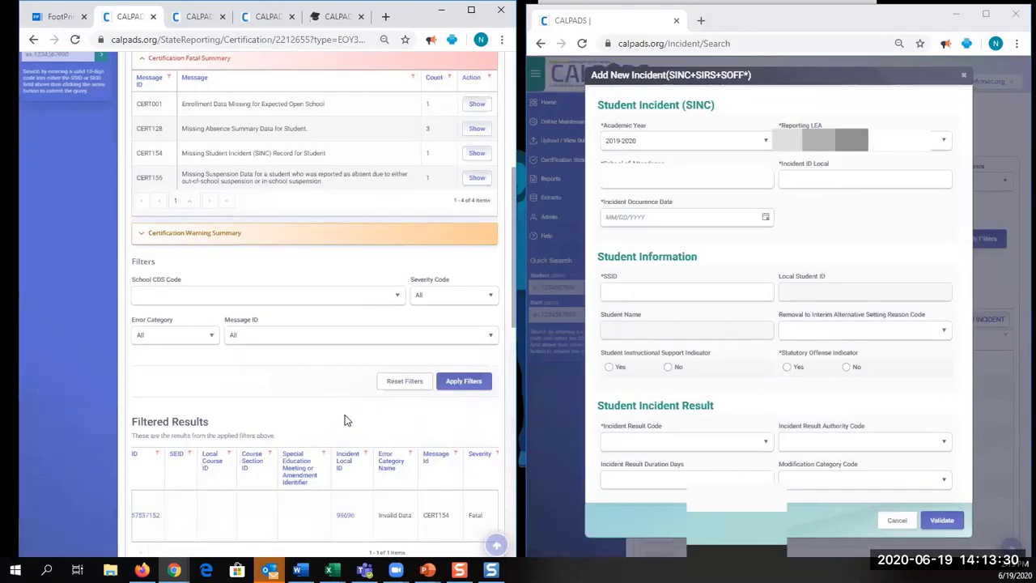
scroll(344, 420, down, 2)
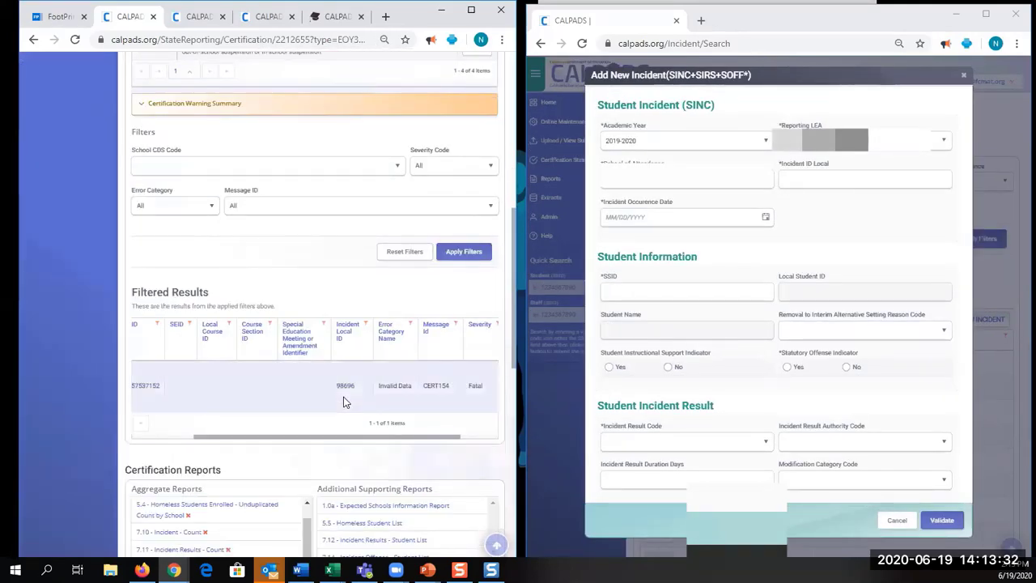
Enter 98696 as the Incident ID Local
click(797, 178)
text(98696)
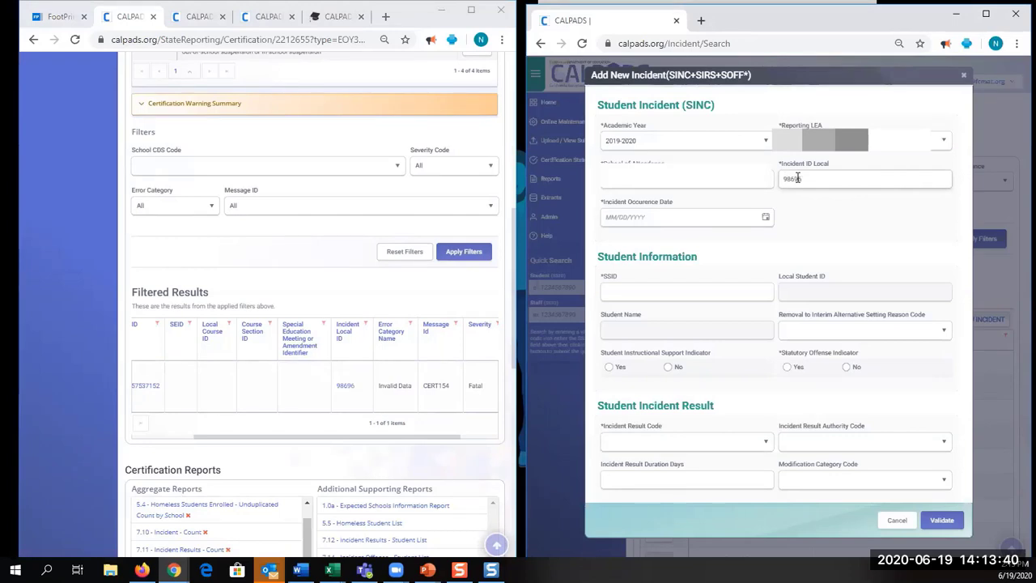
click(791, 234)
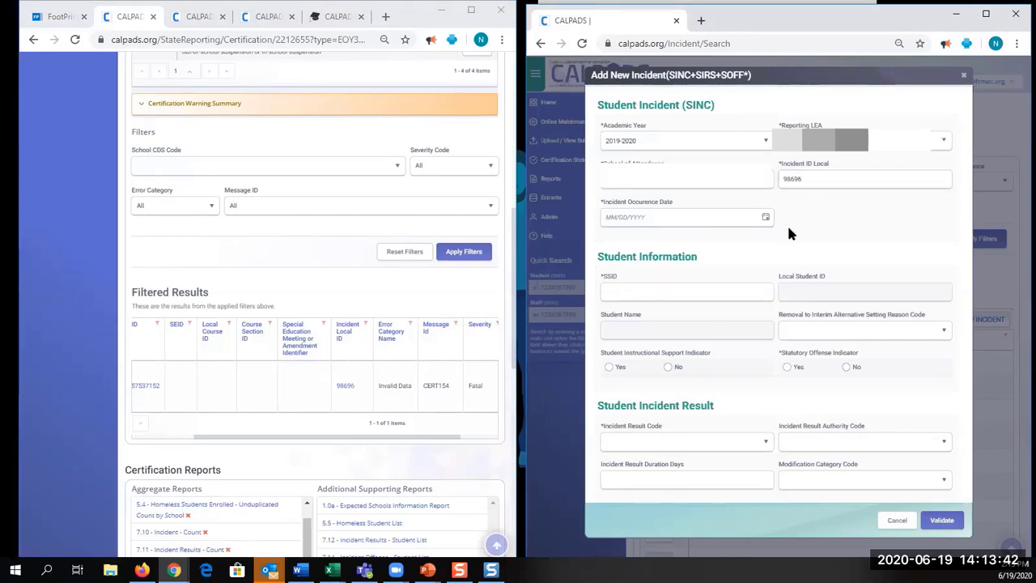
click(758, 224)
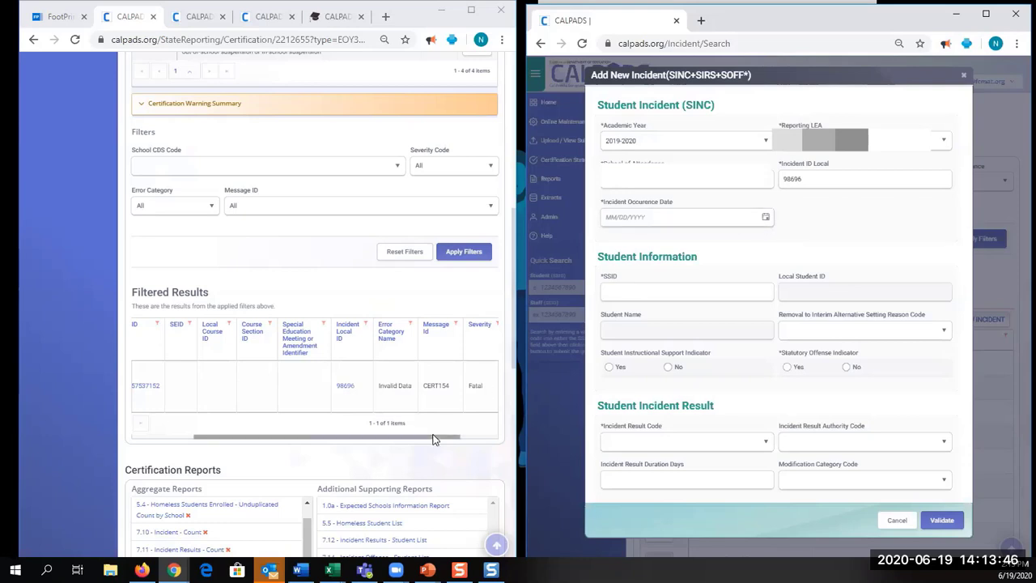
drag(365, 445, 322, 445)
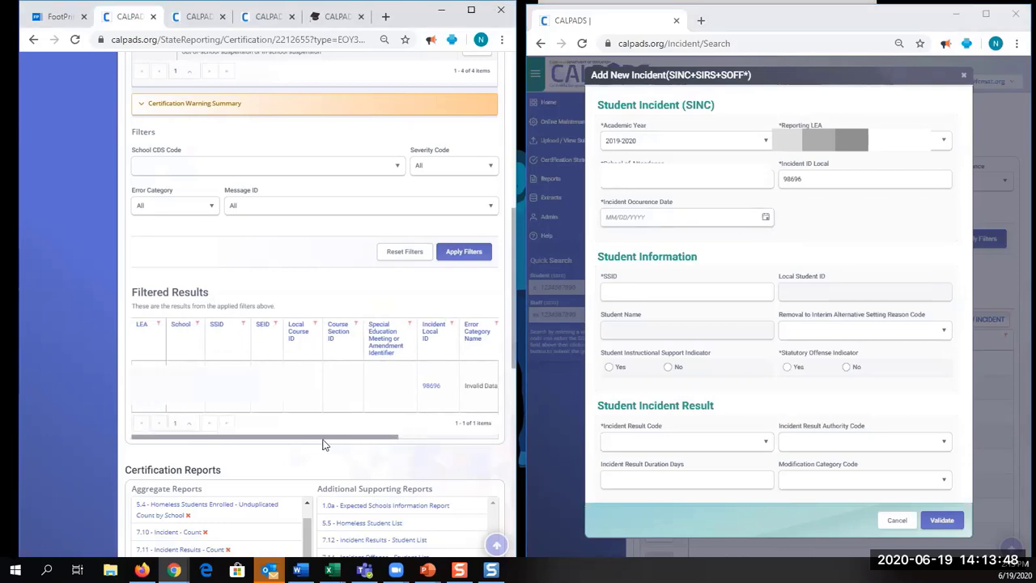
click(454, 438)
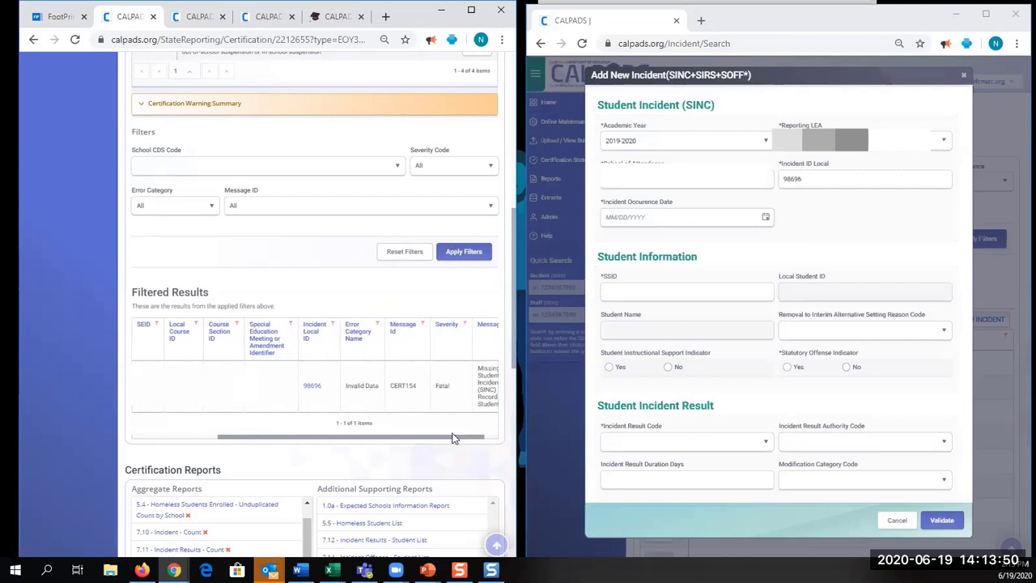
Set the incident occurrence date to 02/13/2020 and enter the student's SSID
click(663, 219)
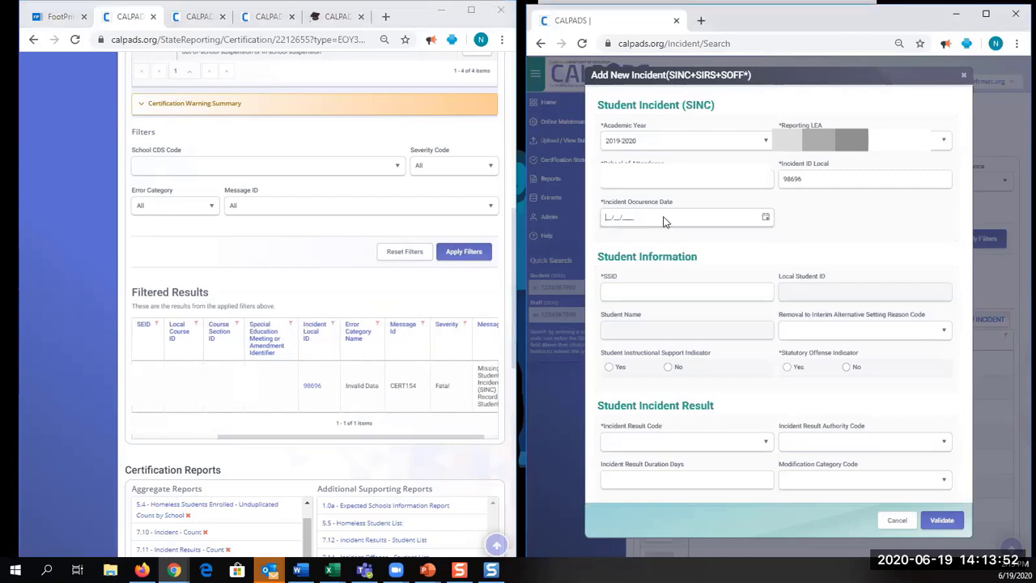
click(764, 219)
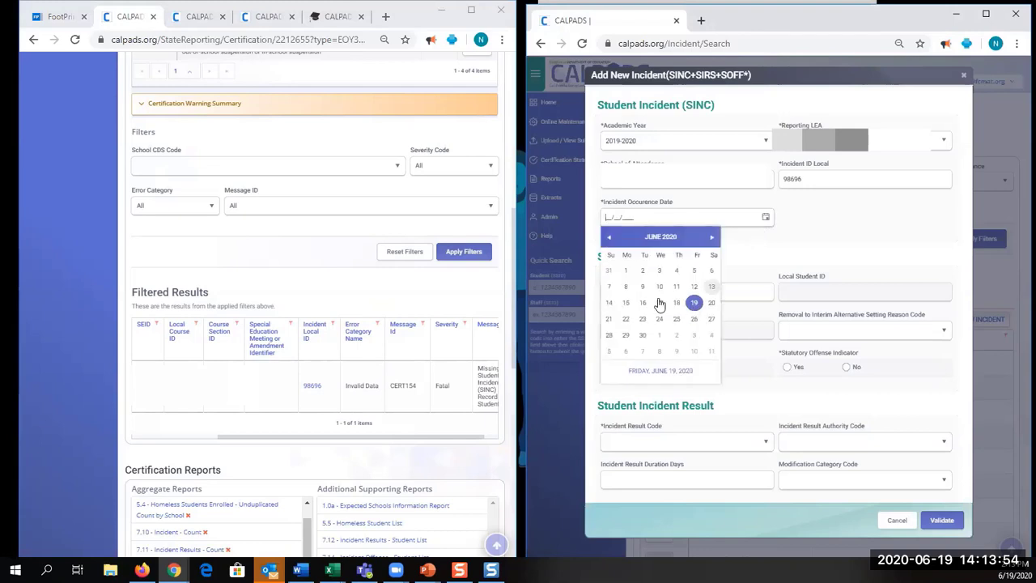
click(610, 236)
click(610, 236)
click(610, 236)
click(610, 237)
click(677, 302)
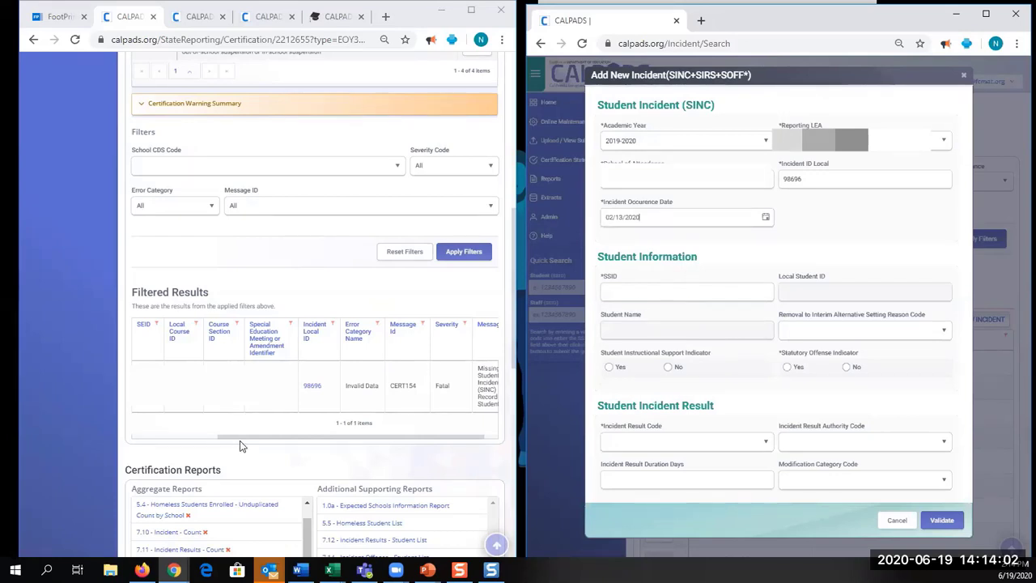
drag(238, 438, 132, 440)
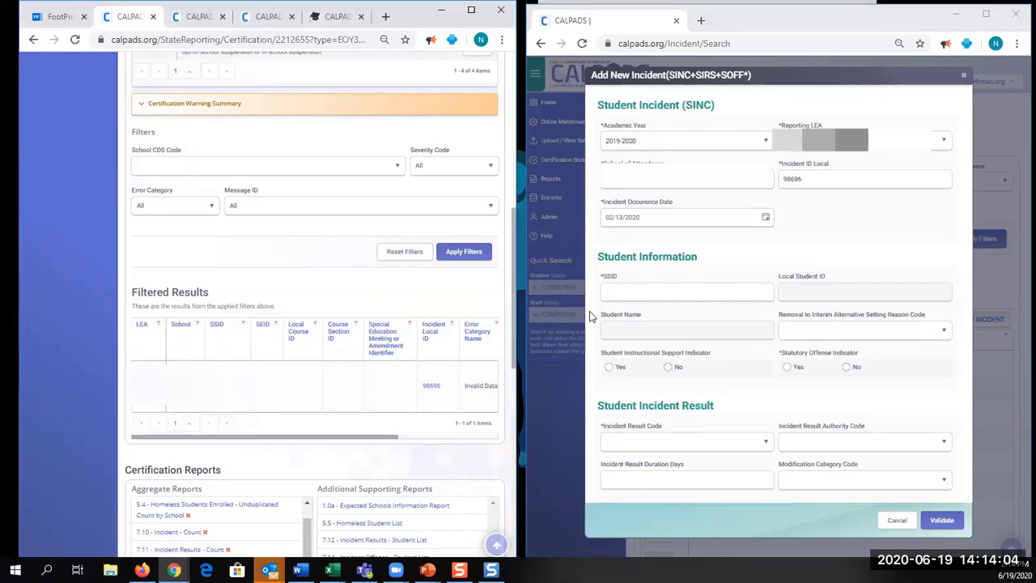
click(622, 296)
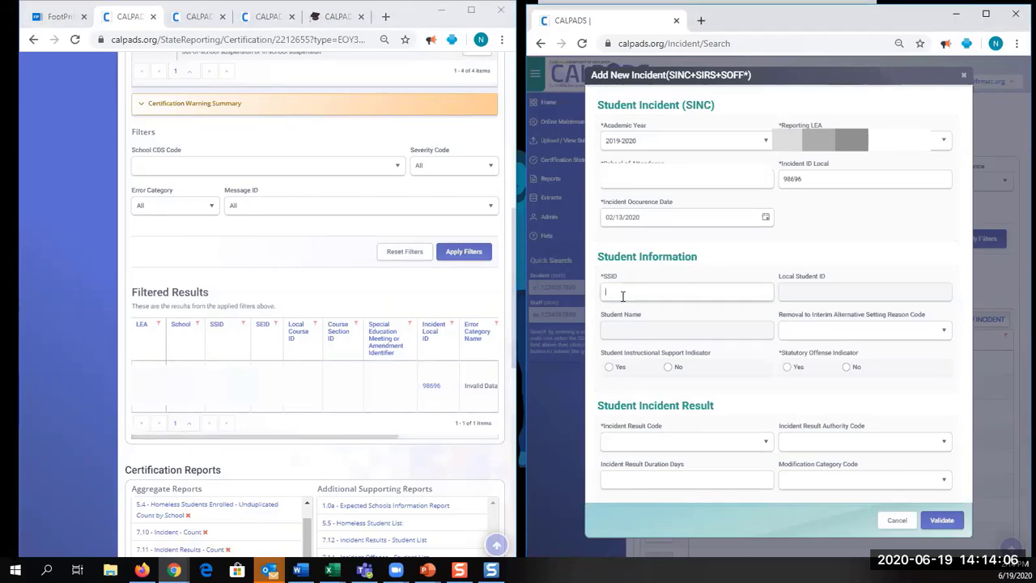
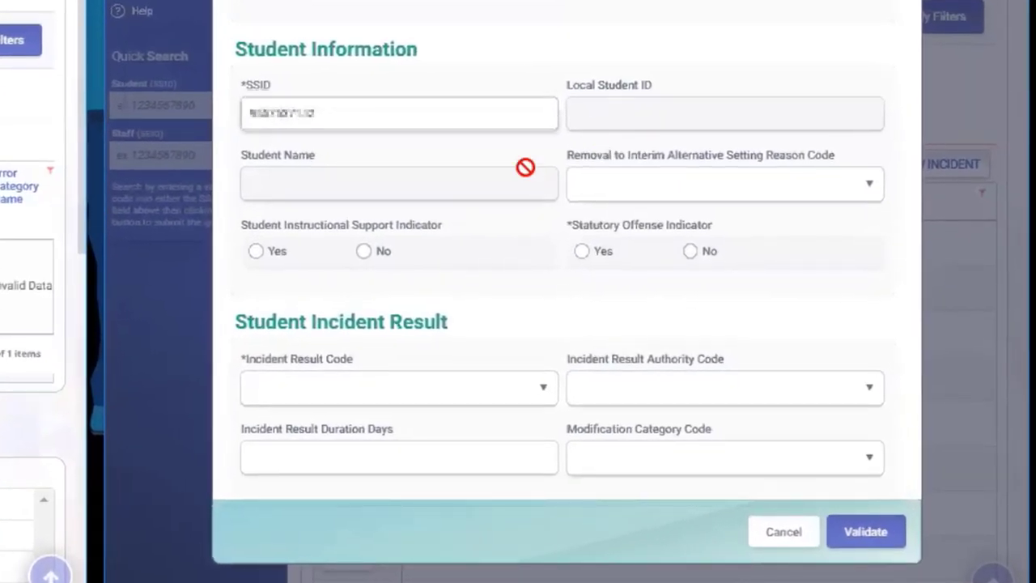
Mark the incident as a Statutory Offense (Yes) with Instructional Support No
click(585, 251)
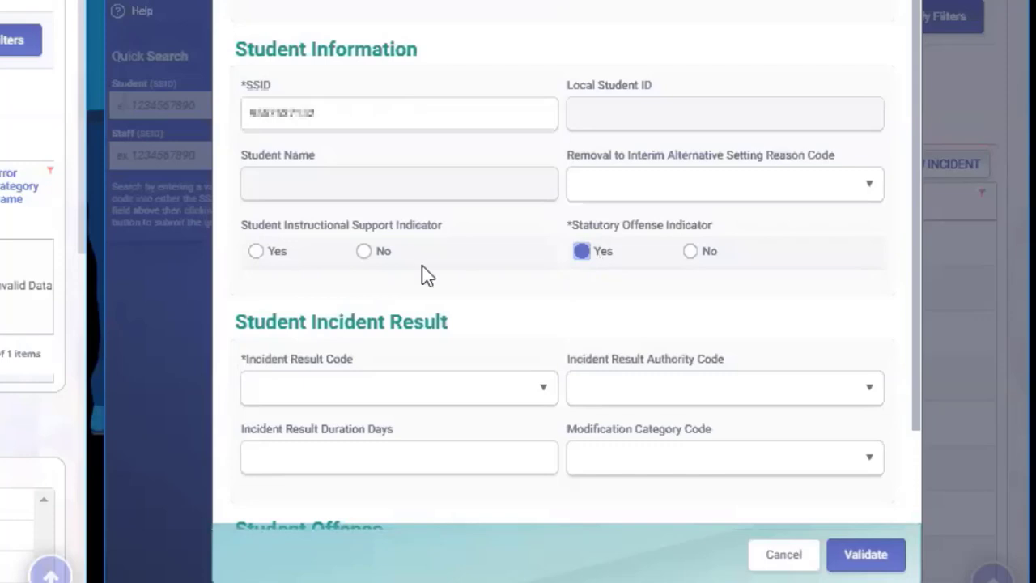
click(361, 256)
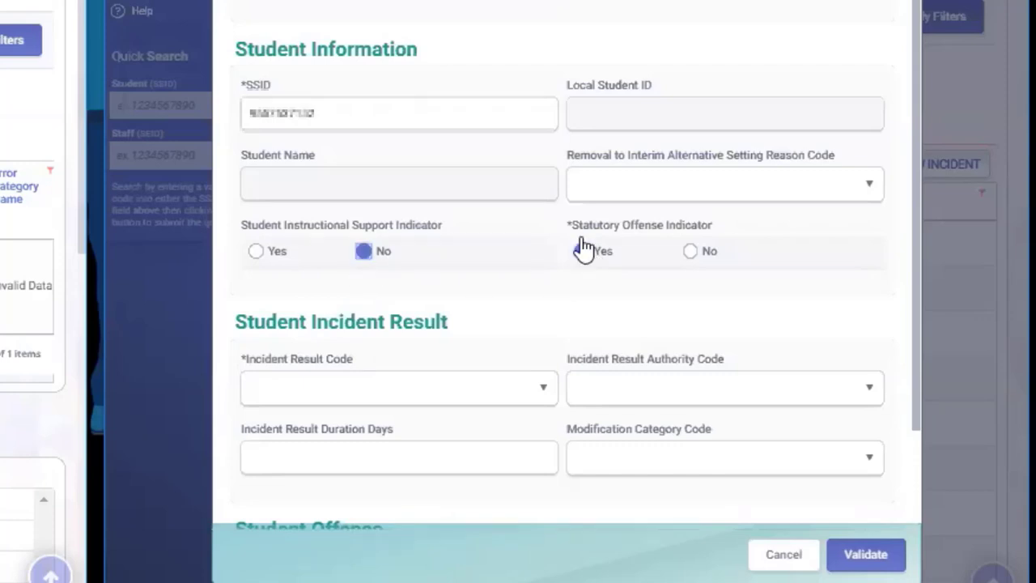
scroll(603, 250, down, 2)
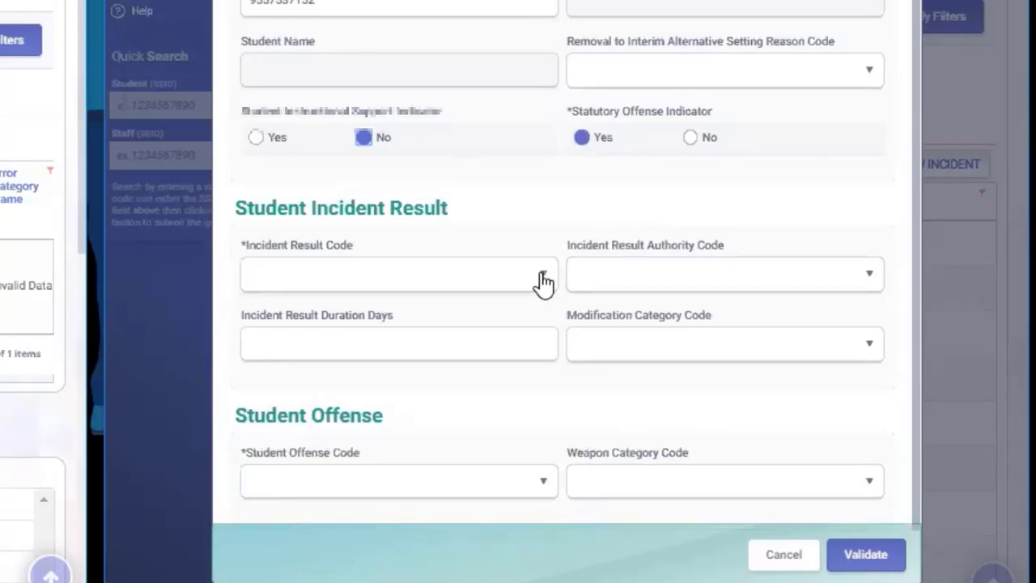
Set offense 511-Disruption, Defiance and result 400-No Action, then validate the incident
click(544, 490)
scroll(424, 363, down, 5)
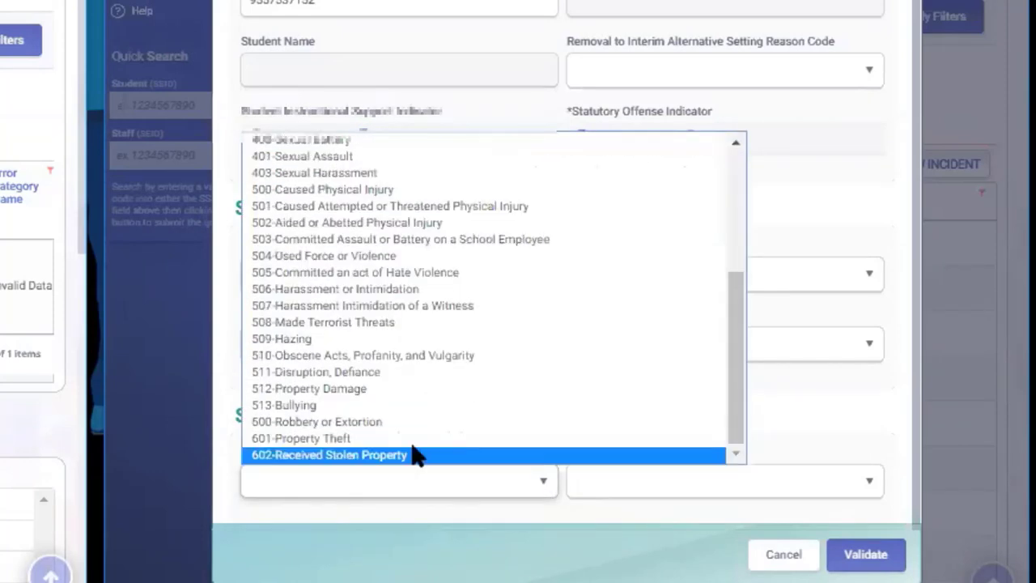
click(397, 374)
click(432, 285)
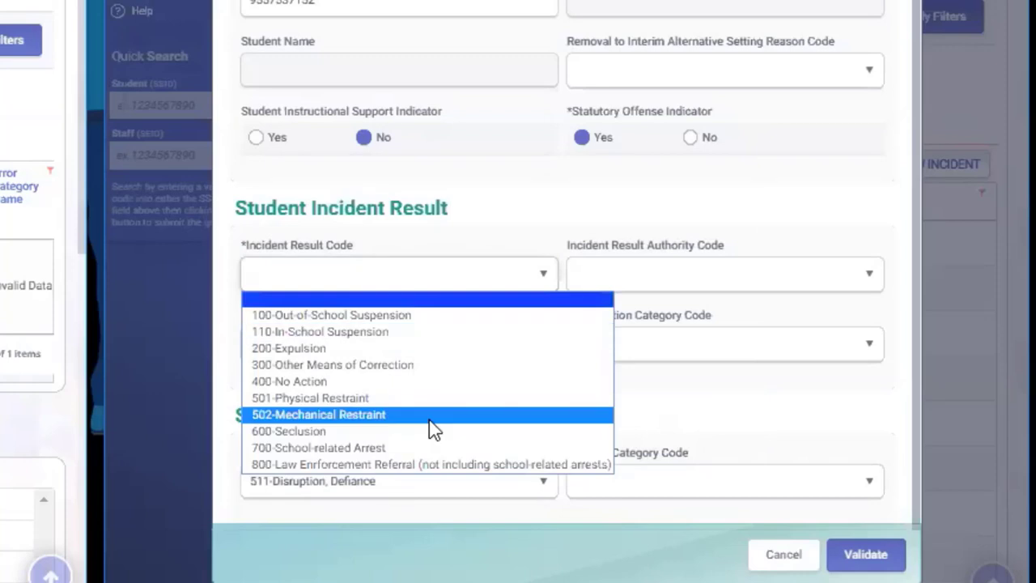
click(428, 382)
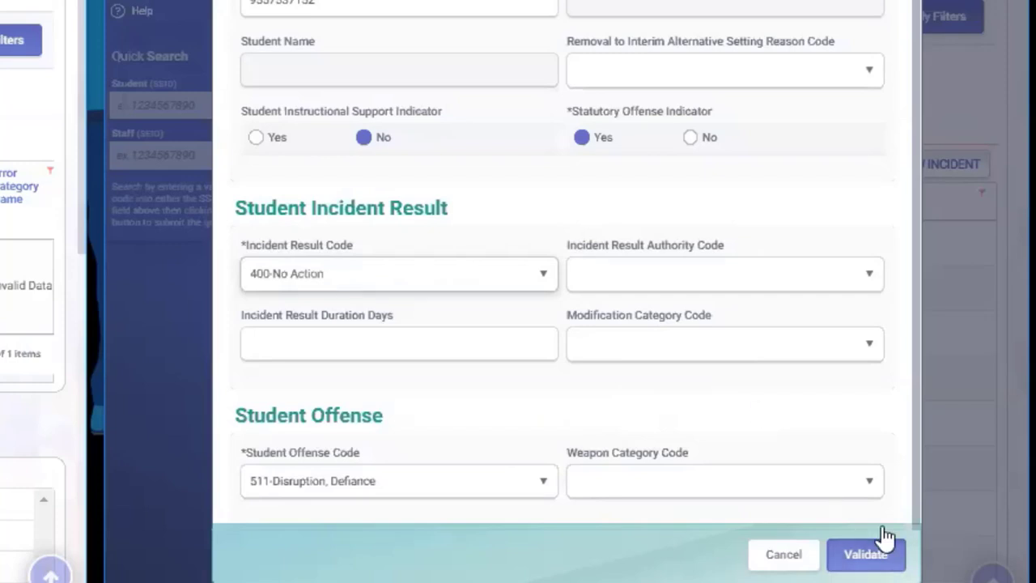
scroll(789, 415, up, 2)
scroll(787, 409, down, 2)
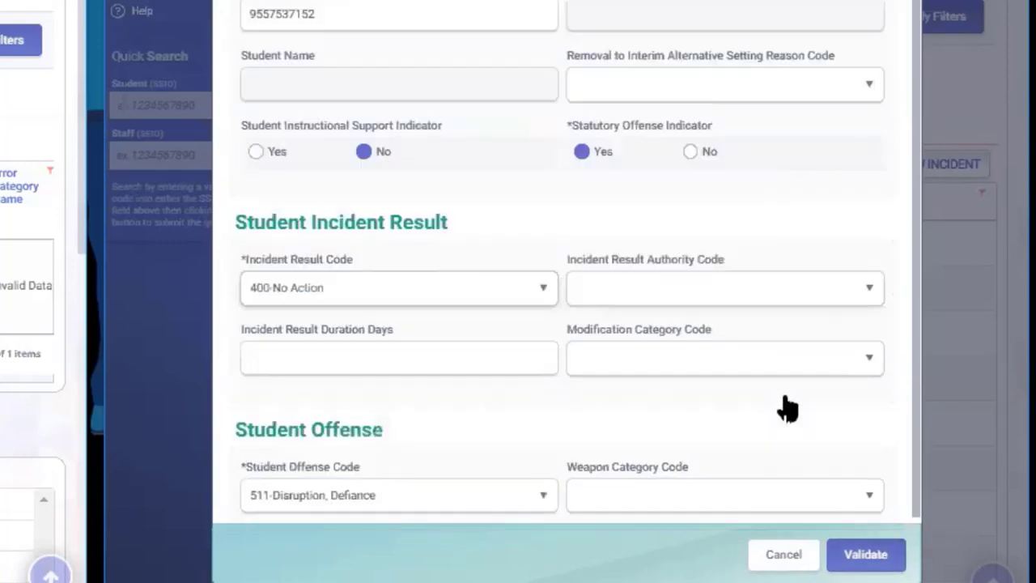
scroll(809, 445, down, 1)
click(857, 567)
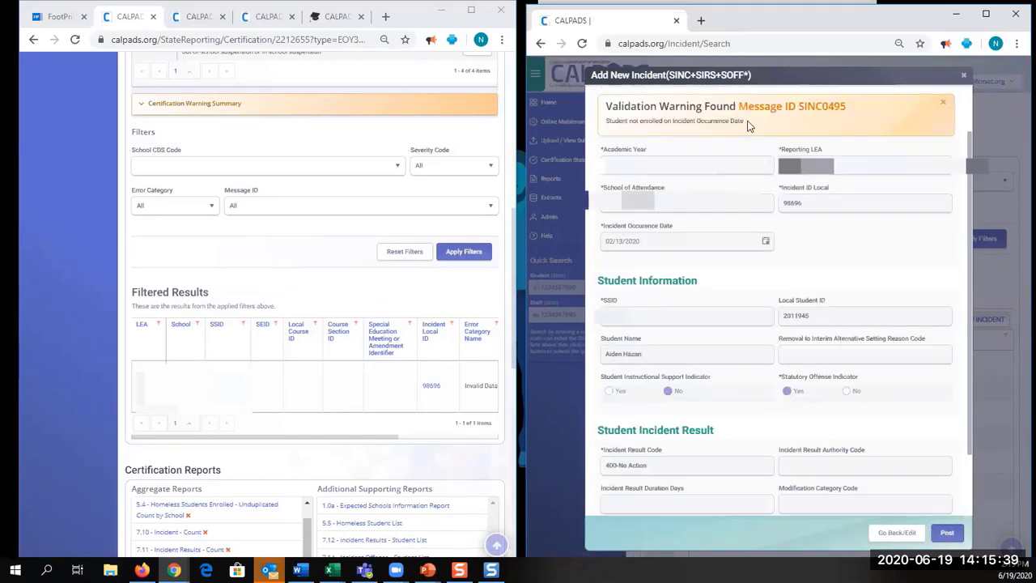
Post incident 98696 despite the SINC0495 student-not-enrolled warning
click(960, 539)
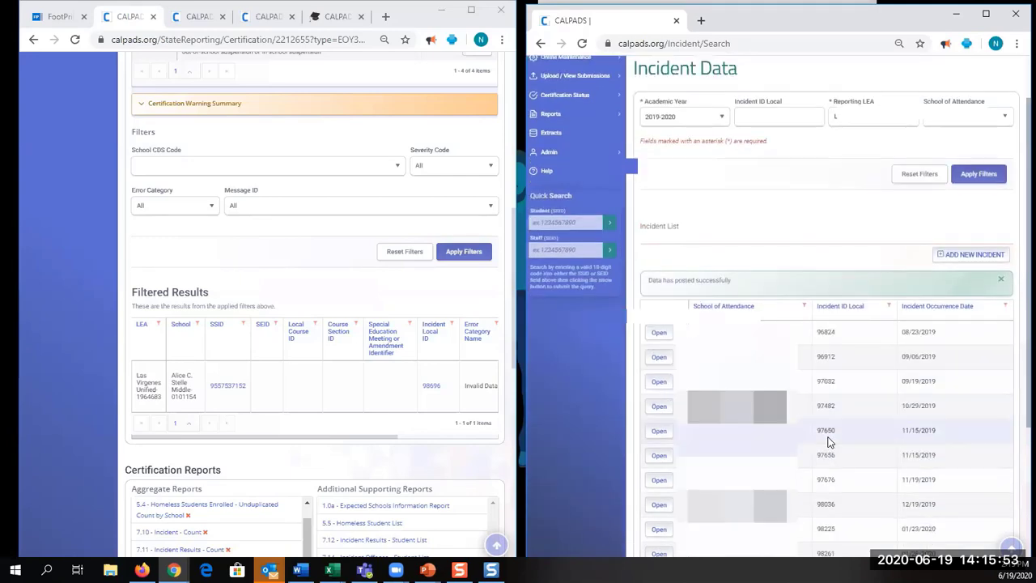
Open incident 98696 from page 2 of the incident list
scroll(828, 441, down, 3)
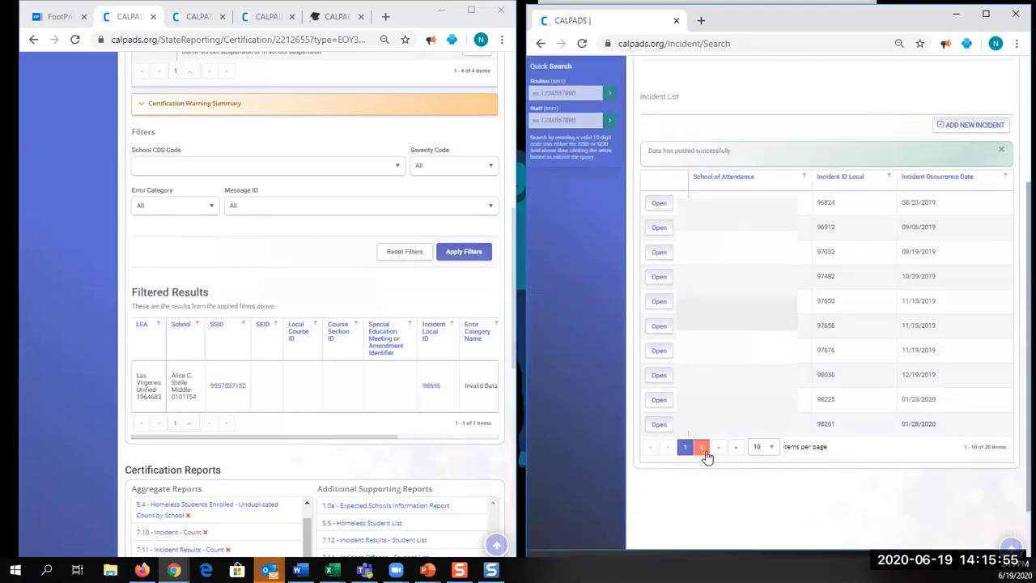
click(703, 448)
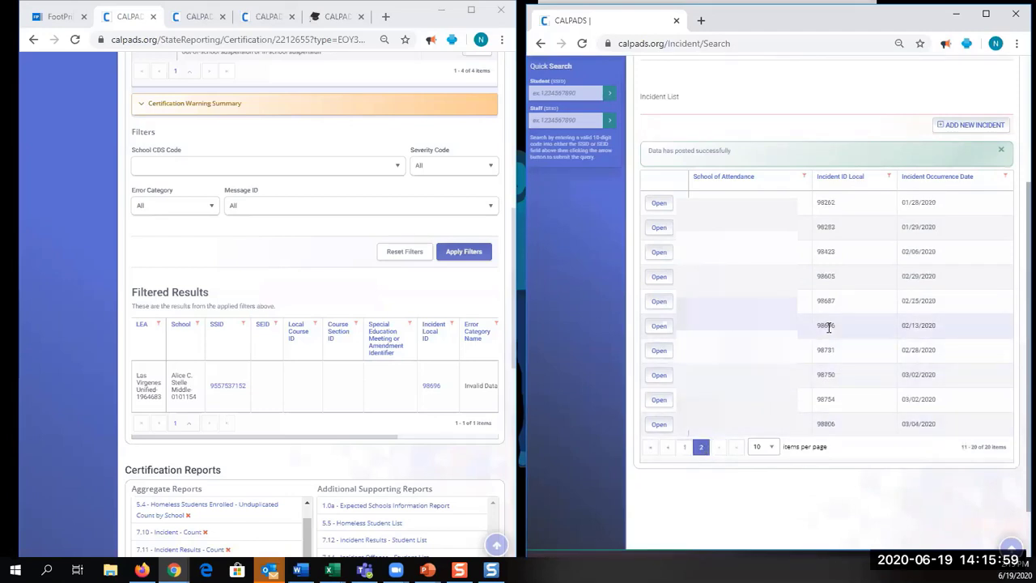
click(659, 325)
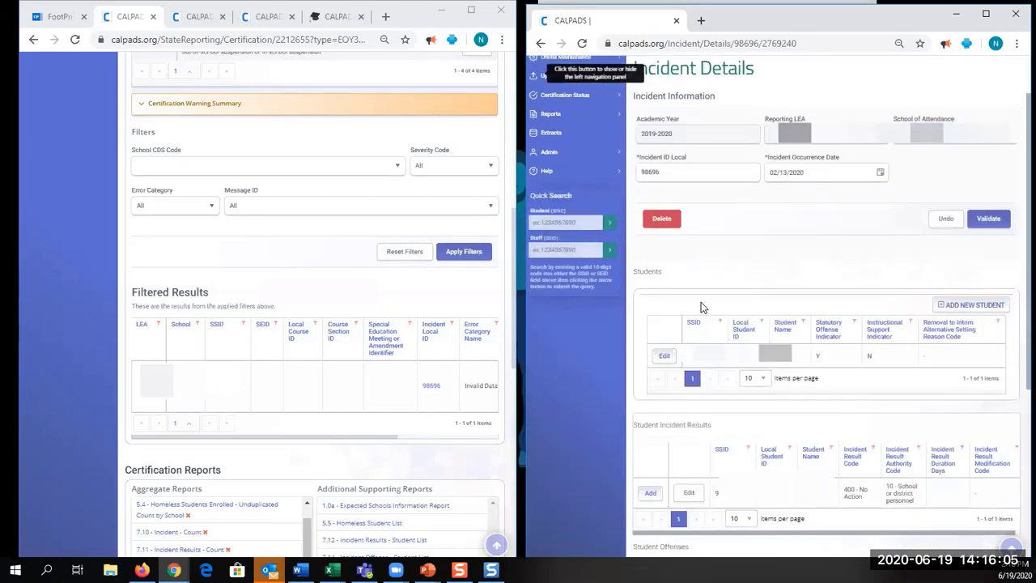
Widen the incident 98696 window to review offenses 300 tobacco possession and 511 disruption, defiance
scroll(702, 307, down, 3)
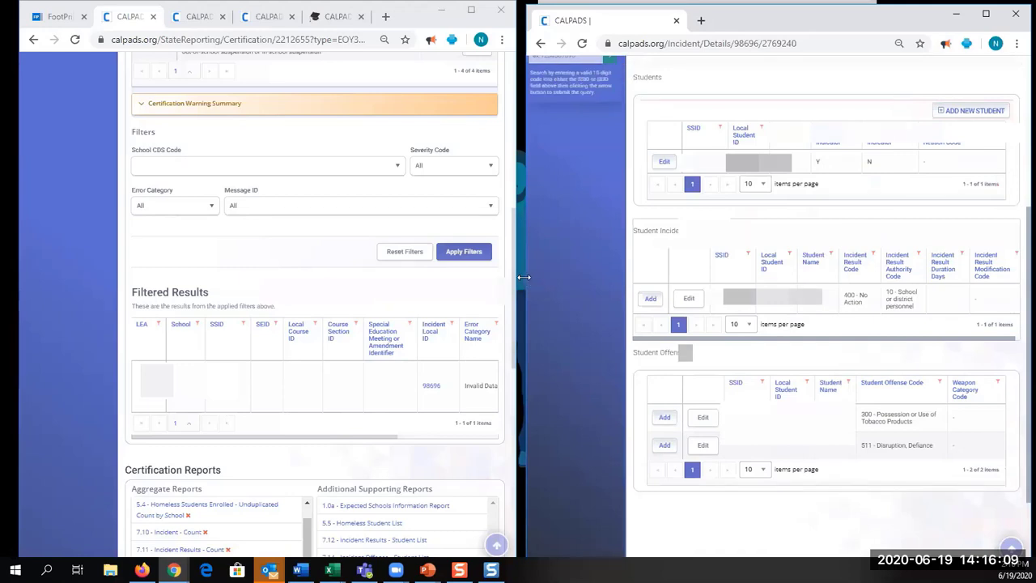
drag(525, 277, 136, 324)
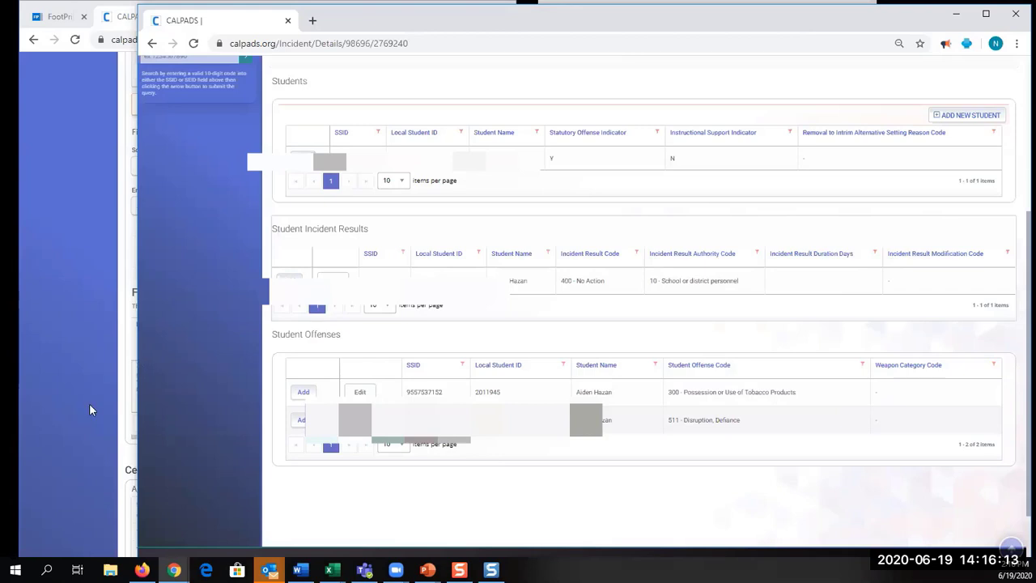
drag(89, 403, 40, 380)
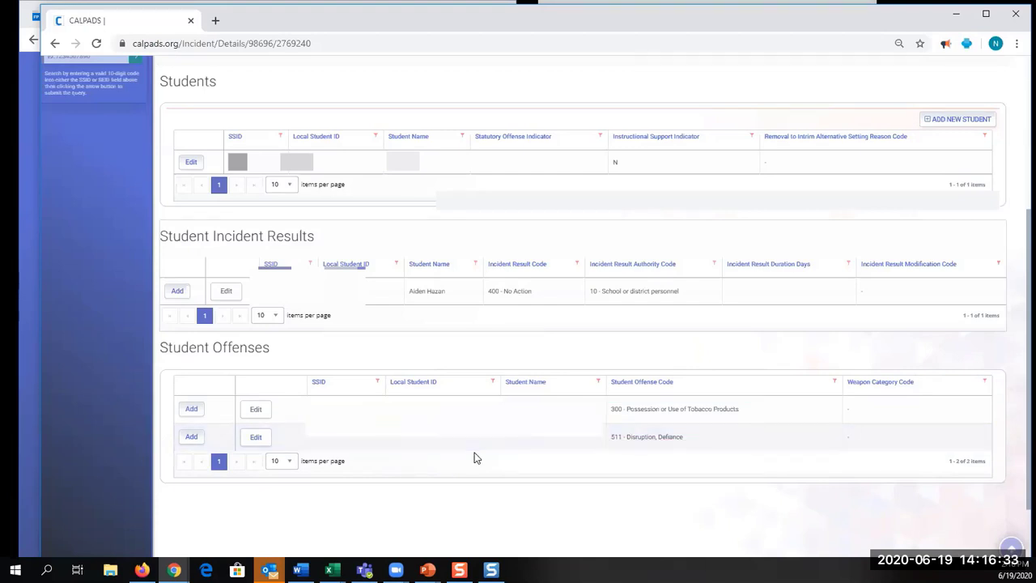
scroll(474, 456, up, 3)
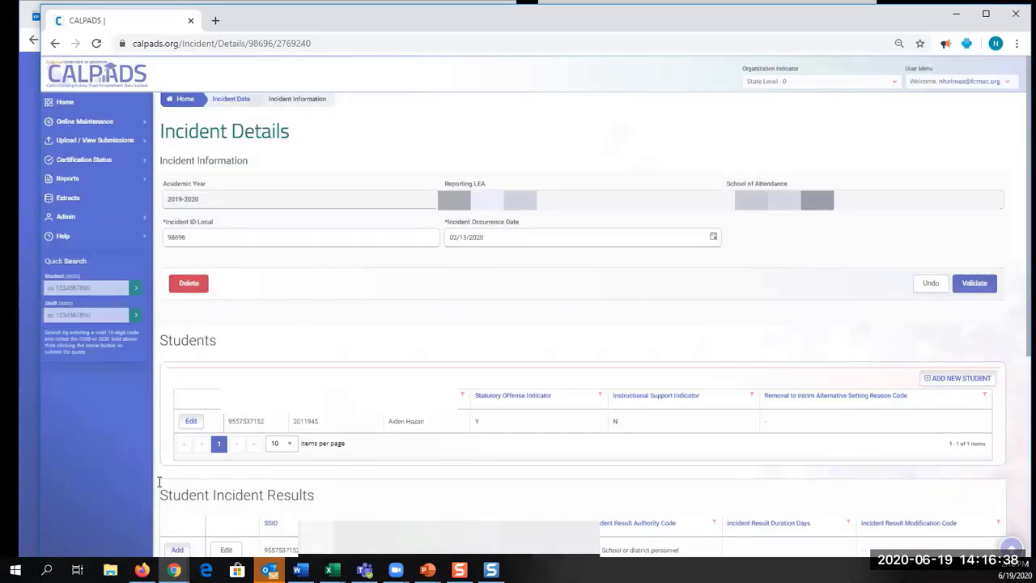
scroll(629, 373, down, 5)
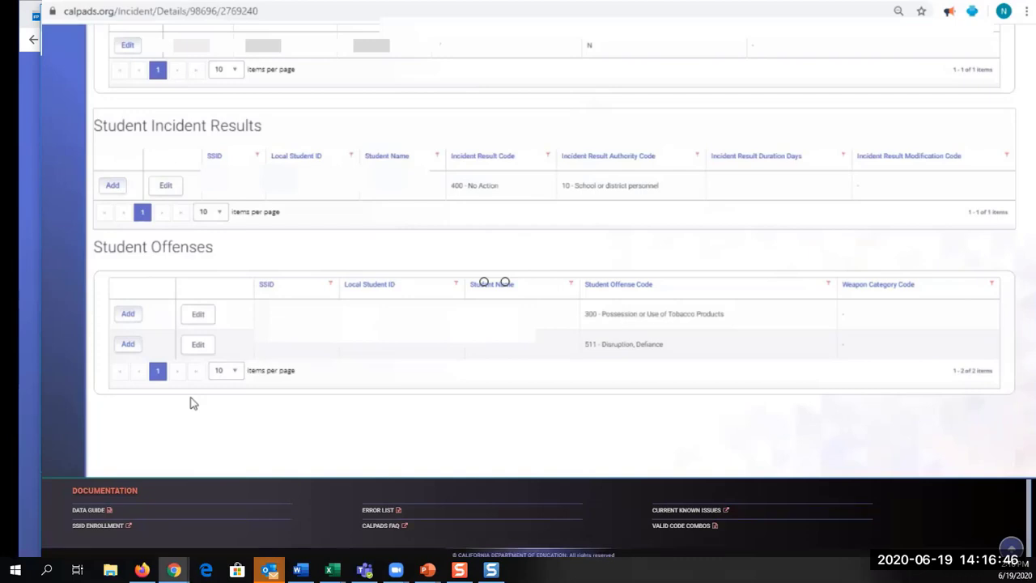
click(197, 344)
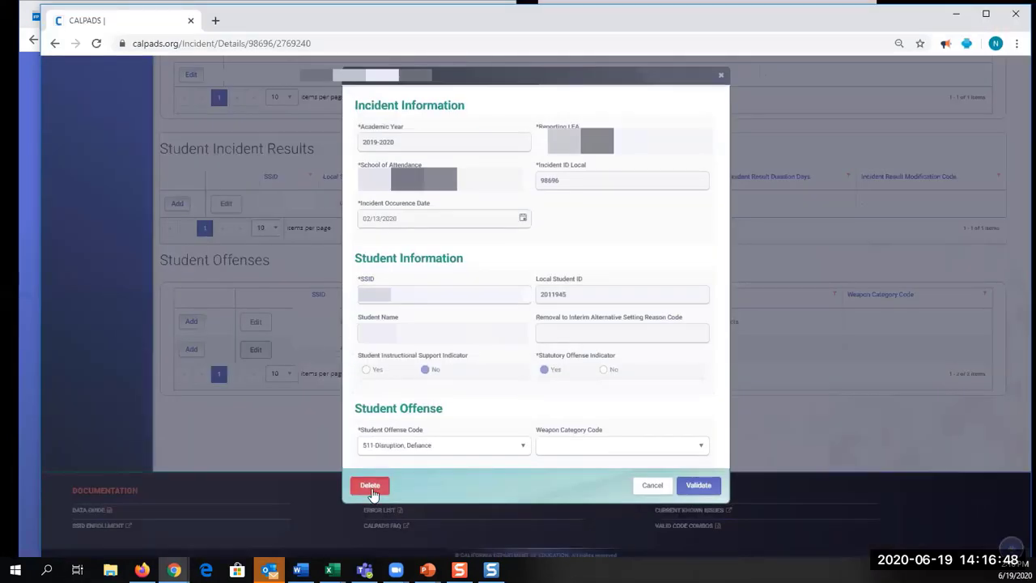
click(720, 76)
click(258, 321)
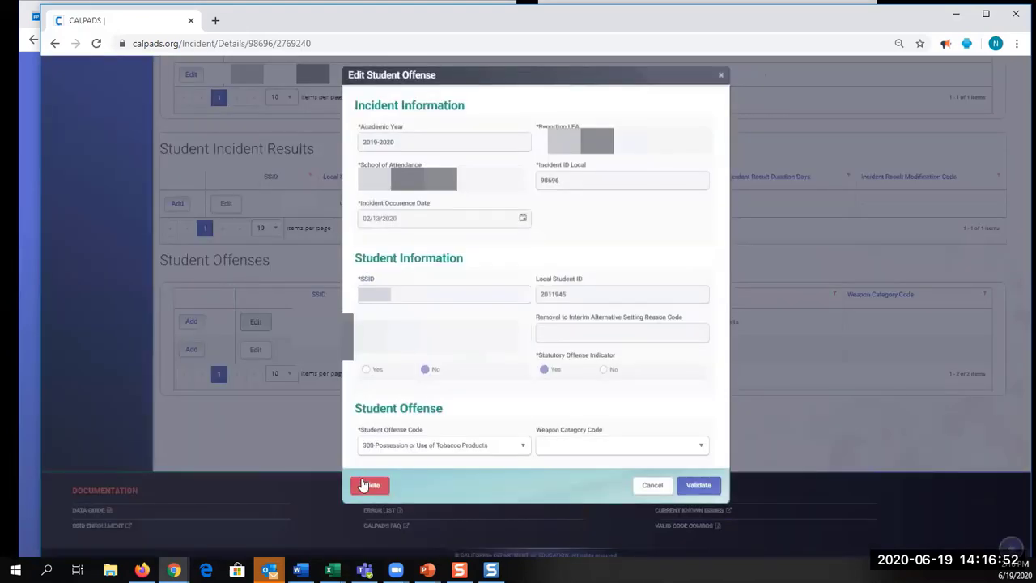
click(720, 76)
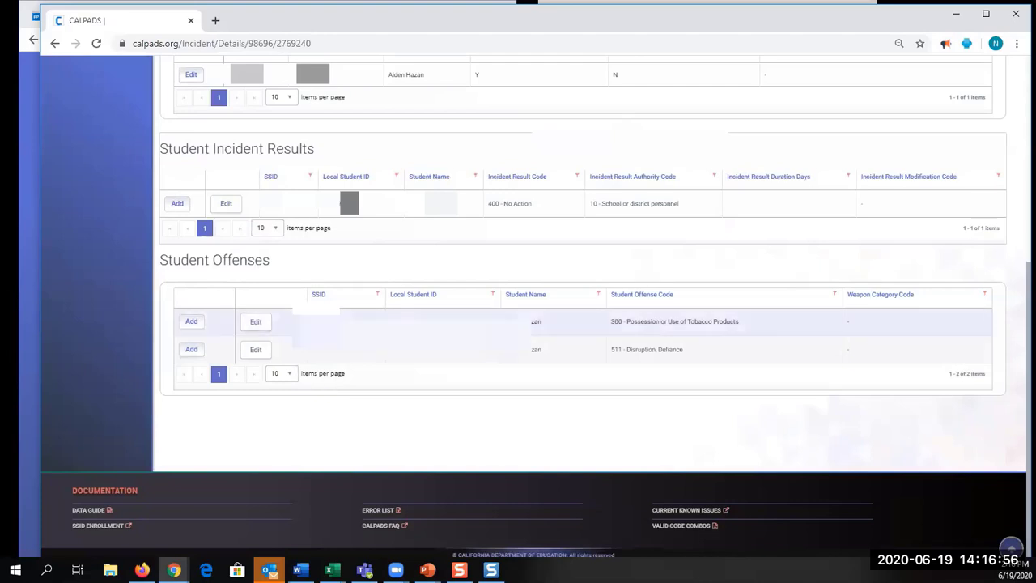
scroll(298, 259, up, 1)
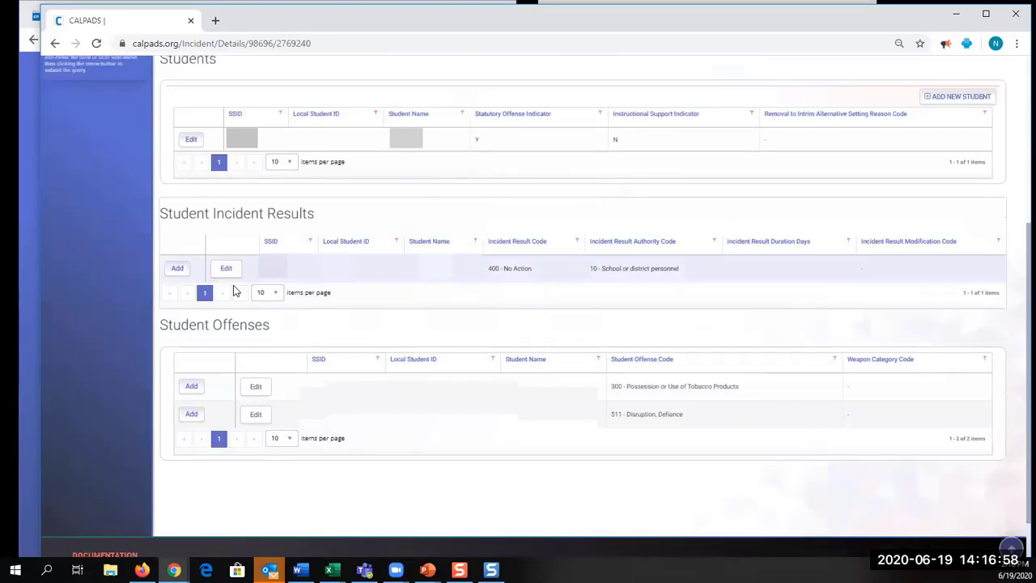
click(232, 269)
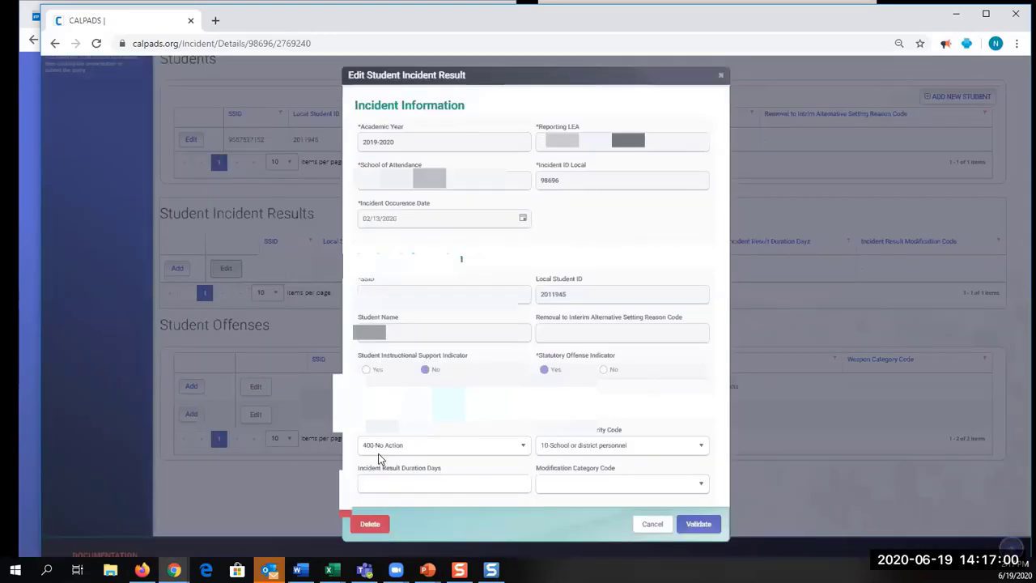
click(720, 75)
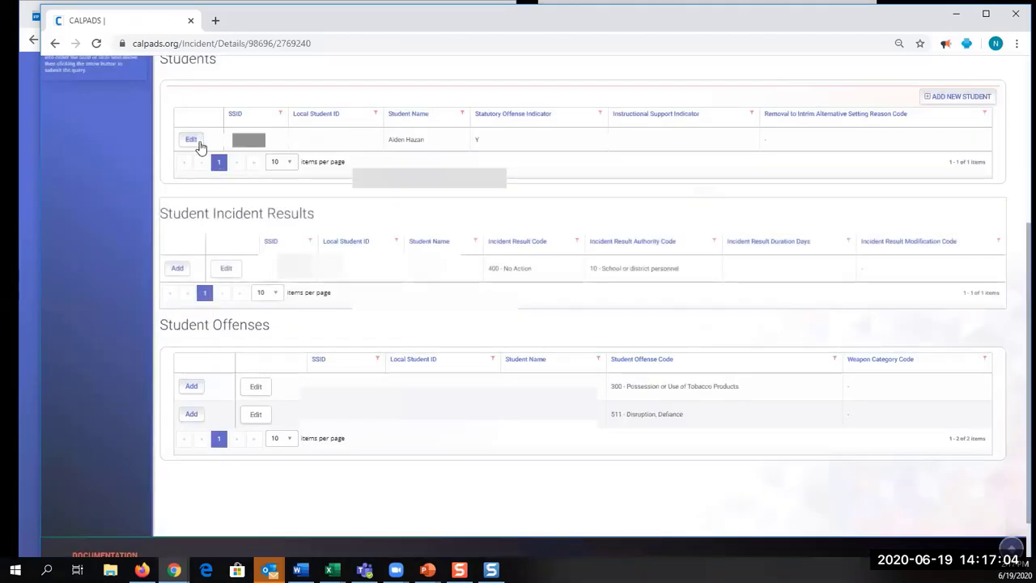
click(193, 141)
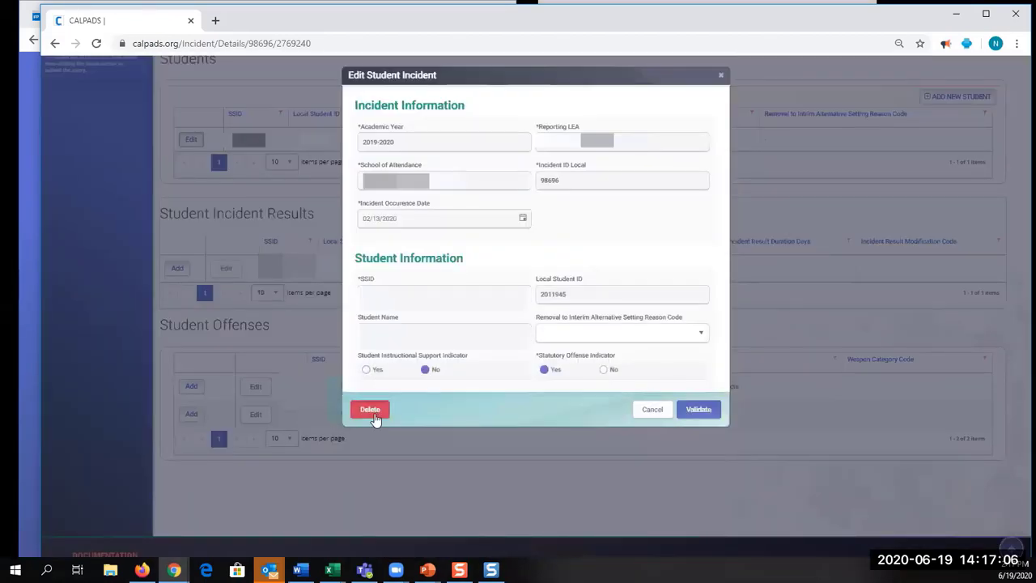
click(719, 75)
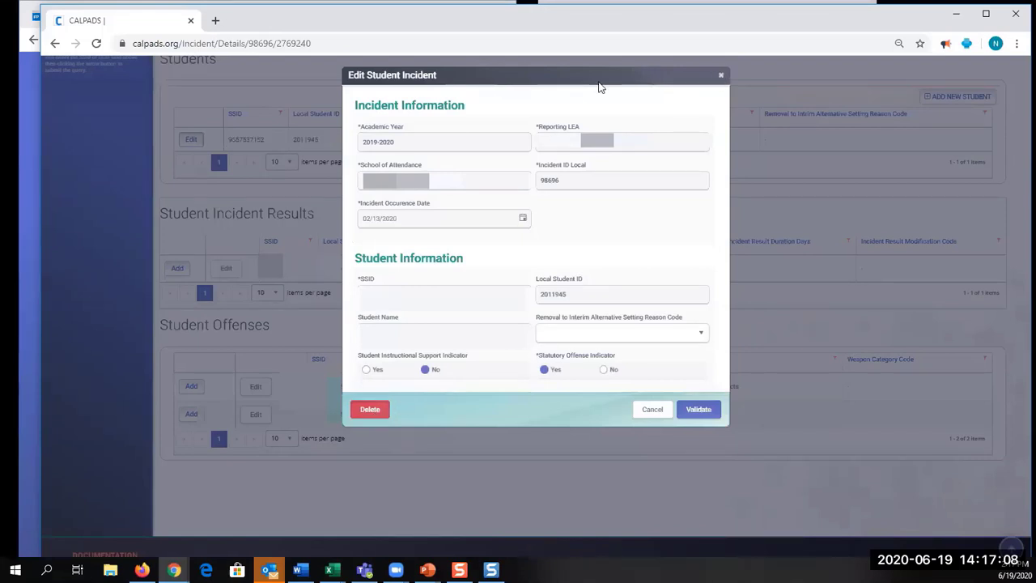
scroll(406, 226, up, 3)
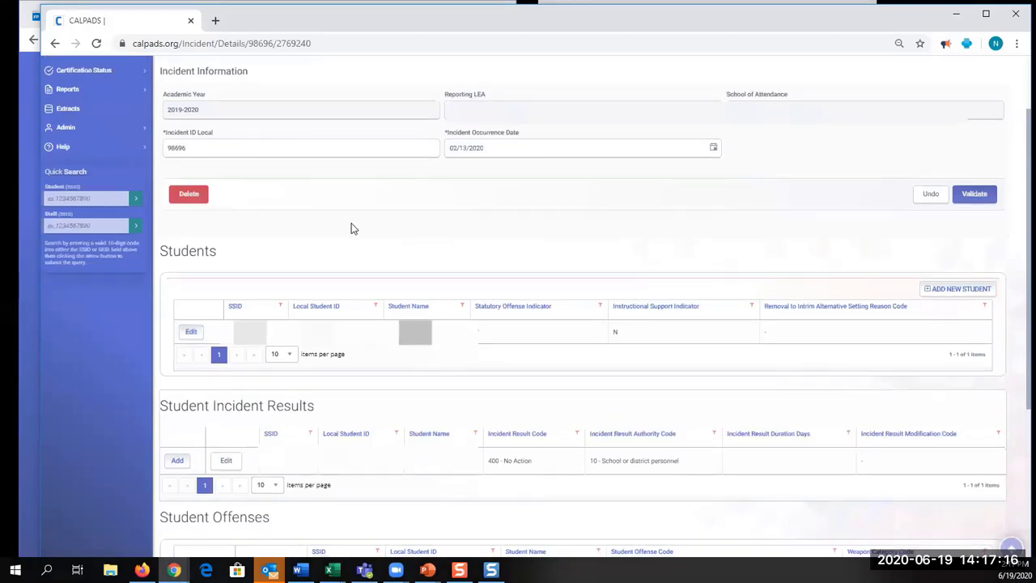
scroll(350, 228, down, 1)
scroll(350, 229, down, 2)
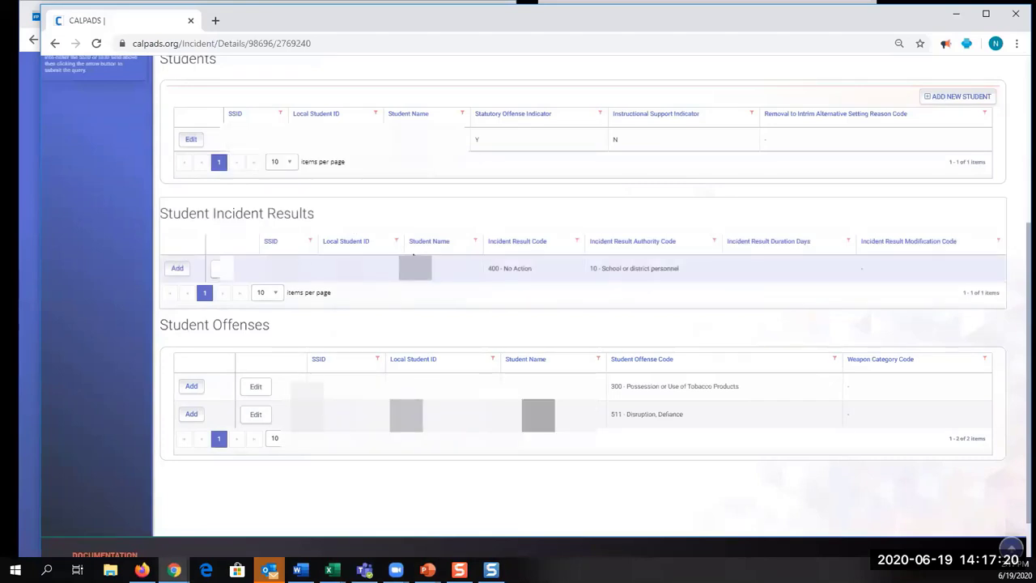
scroll(260, 237, up, 1)
scroll(261, 237, up, 3)
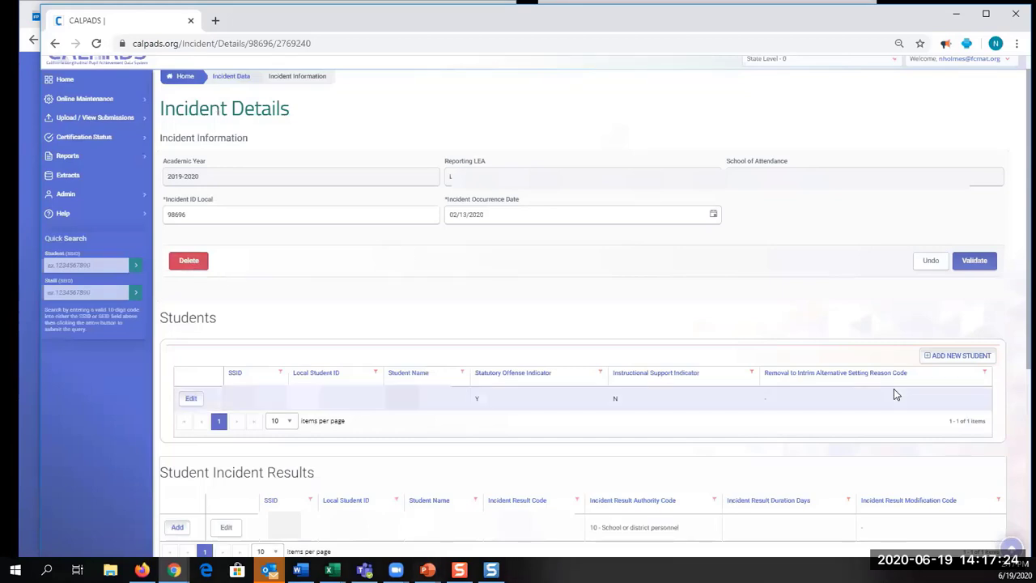
scroll(756, 386, down, 3)
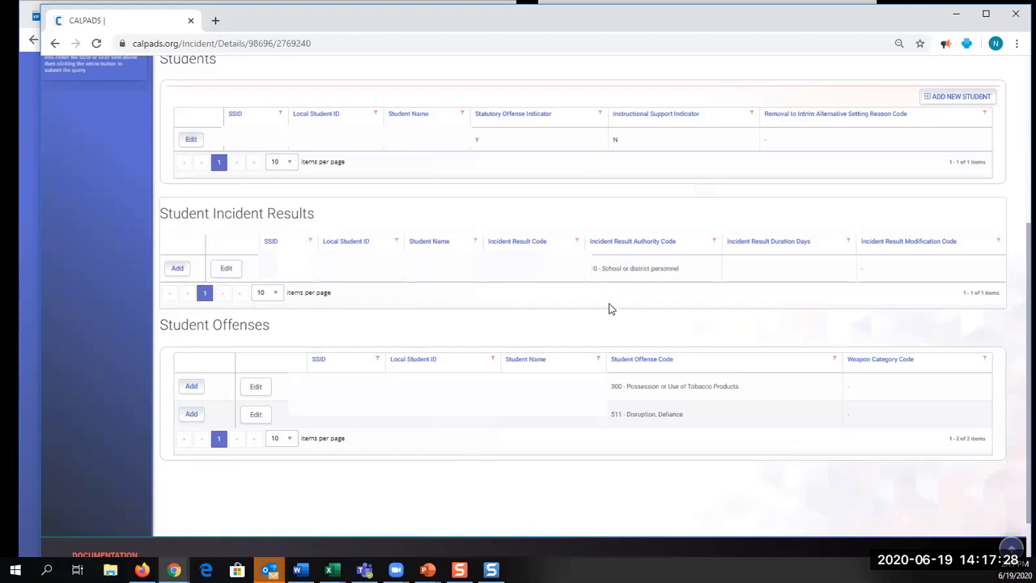
scroll(608, 303, up, 2)
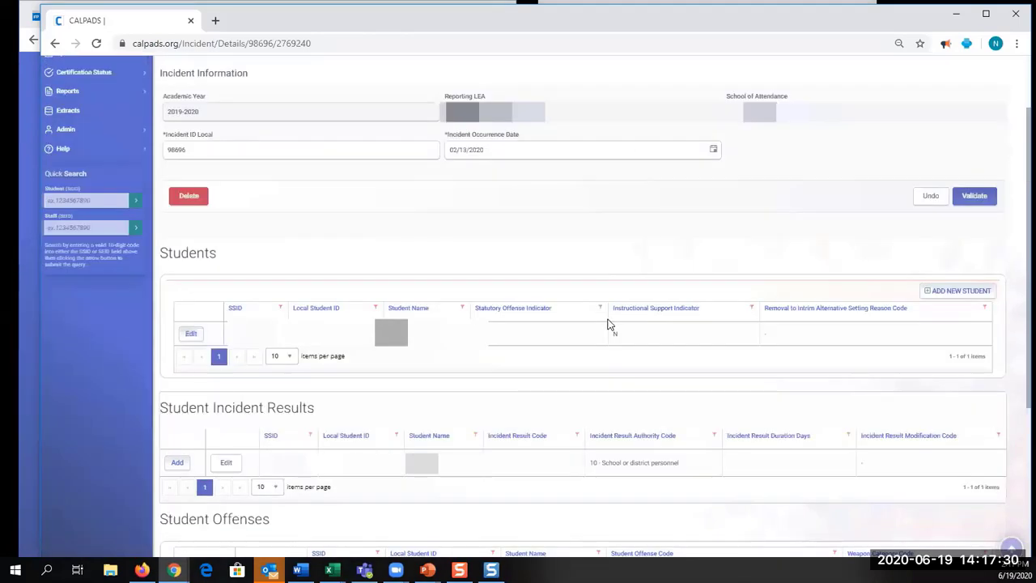
scroll(342, 483, down, 2)
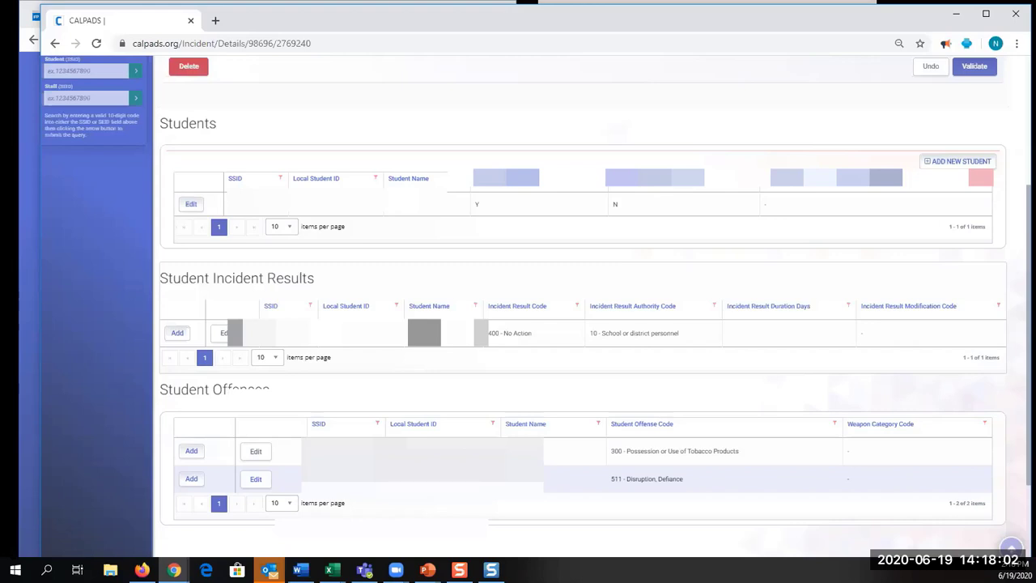
scroll(413, 373, up, 3)
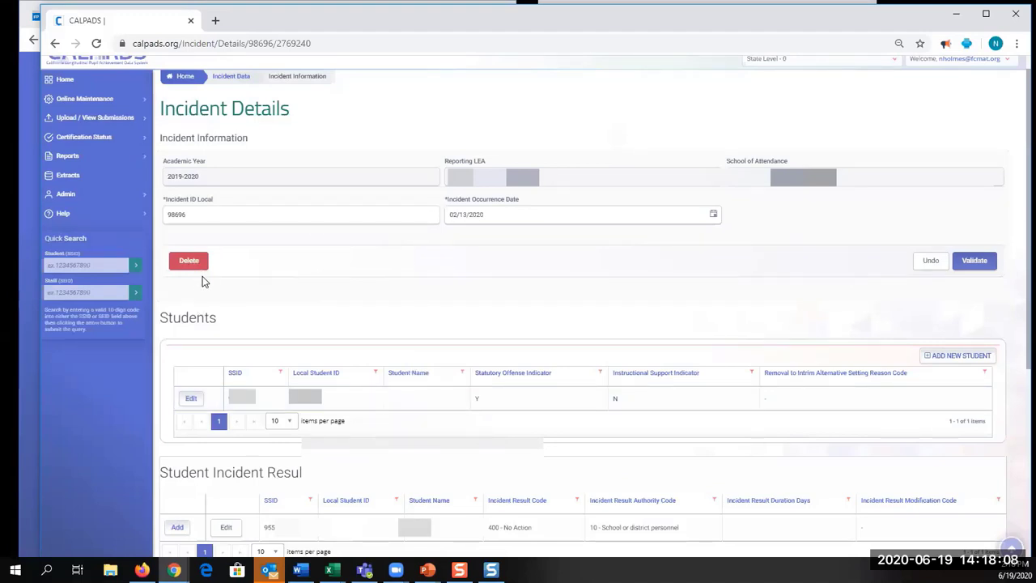
click(206, 412)
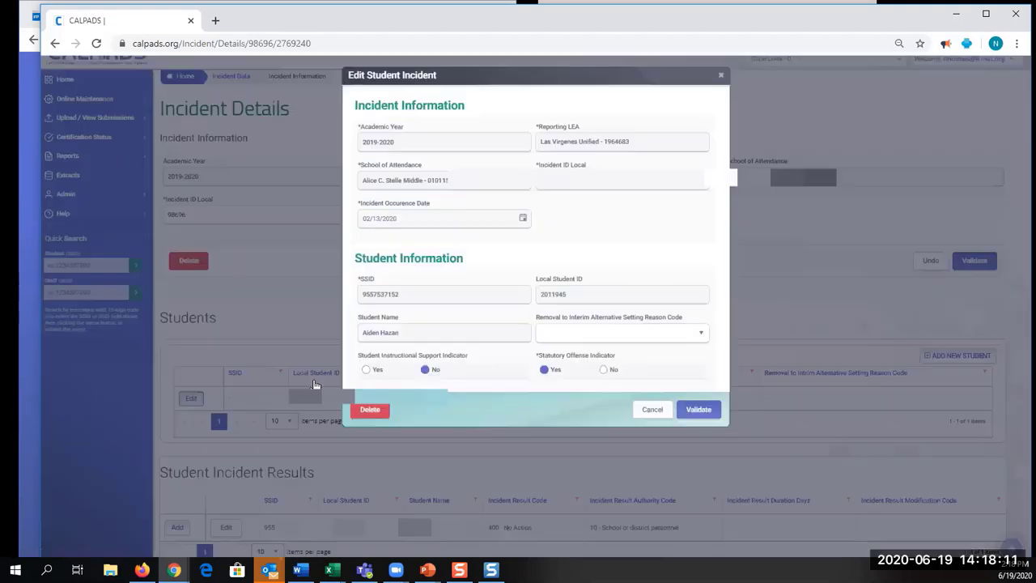
click(718, 78)
scroll(543, 316, down, 3)
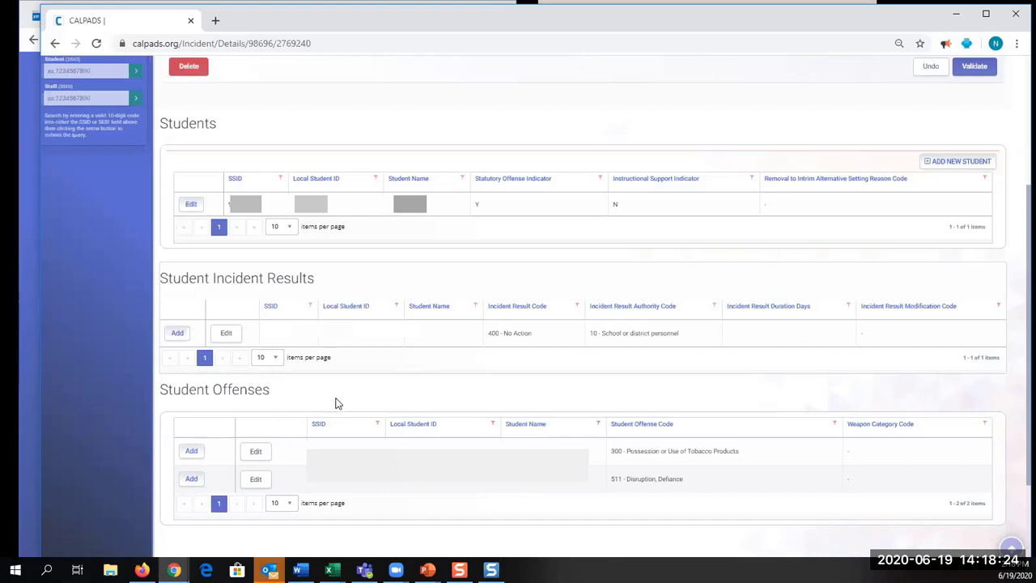
scroll(338, 403, up, 2)
scroll(291, 293, up, 2)
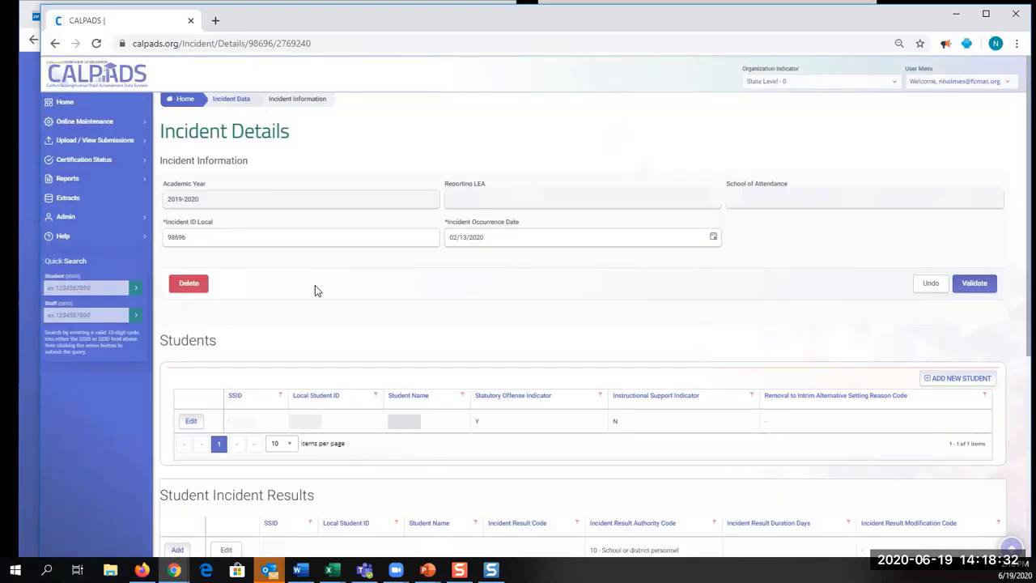